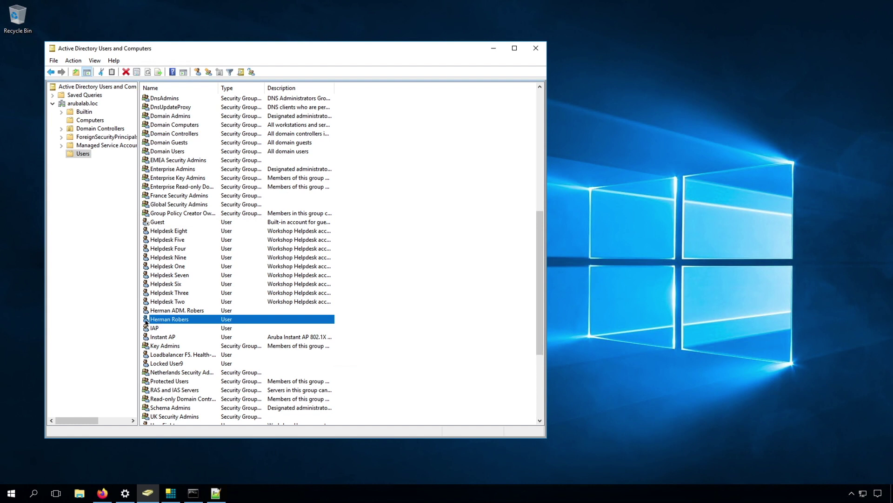
- Open the demo user's properties, check its e-mail address, and view both logon names on the Account tab
{"action": "double_click", "coordinate": [157, 321]}
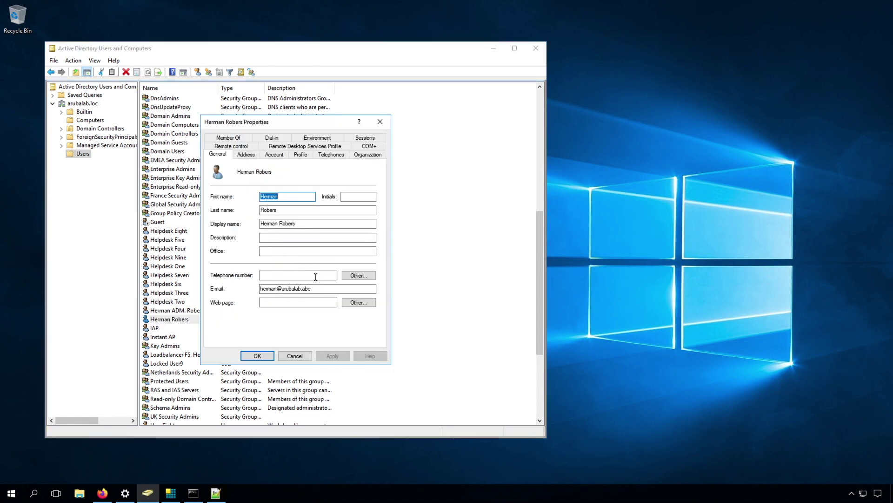
{"action": "left_click_drag", "start_coordinate": [311, 288], "coordinate": [250, 288]}
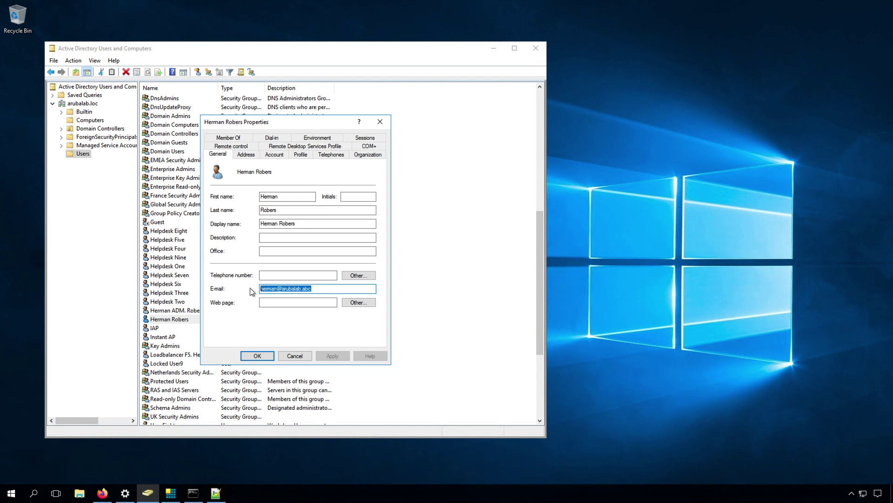
{"action": "left_click", "coordinate": [274, 154]}
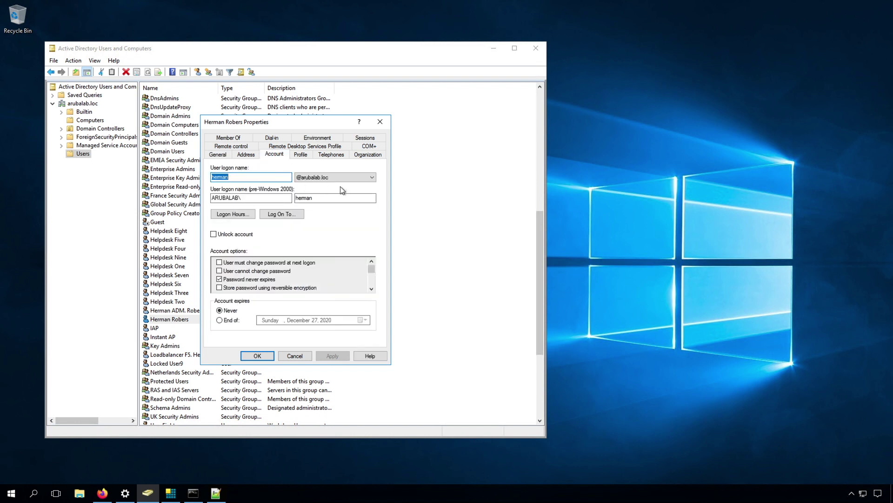
{"action": "left_click", "coordinate": [324, 197]}
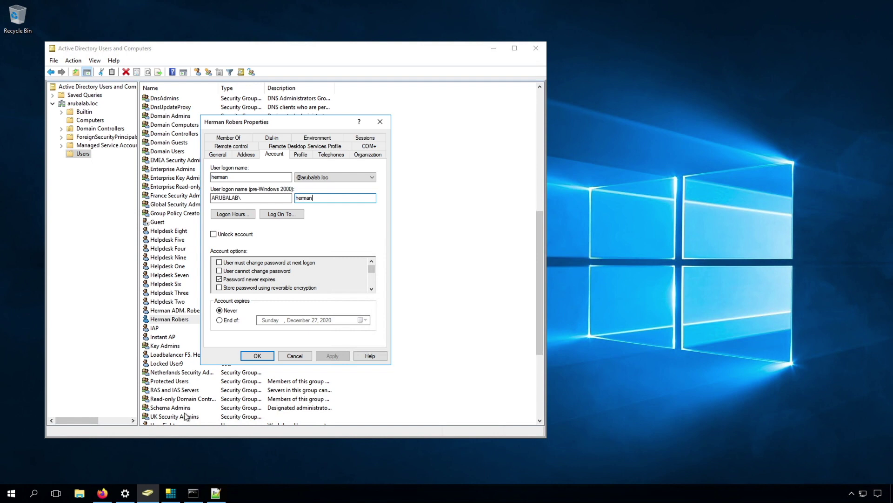
- Select the demo user's entry and inspect its cn, name, memberOf, displayName, userPrincipalName and mail attributes
{"action": "left_click", "coordinate": [172, 497]}
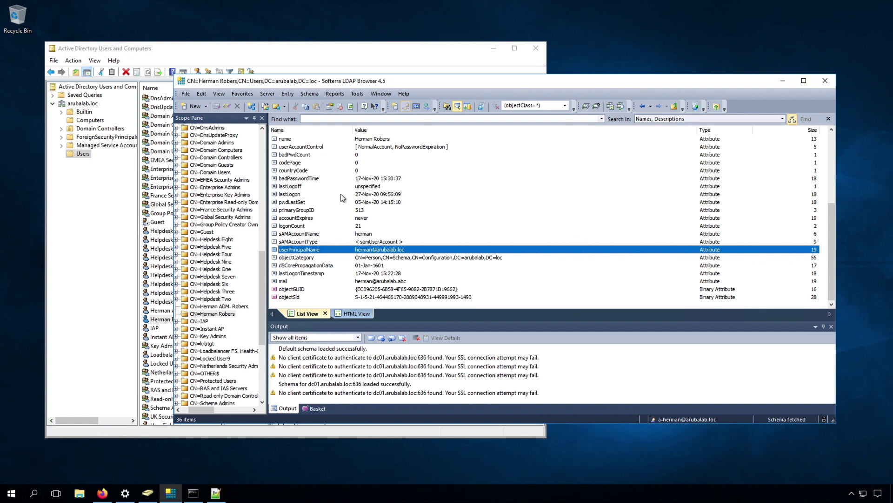
{"action": "scroll", "coordinate": [340, 194], "scroll_direction": "up", "scroll_amount": 5}
{"action": "left_click", "coordinate": [208, 314]}
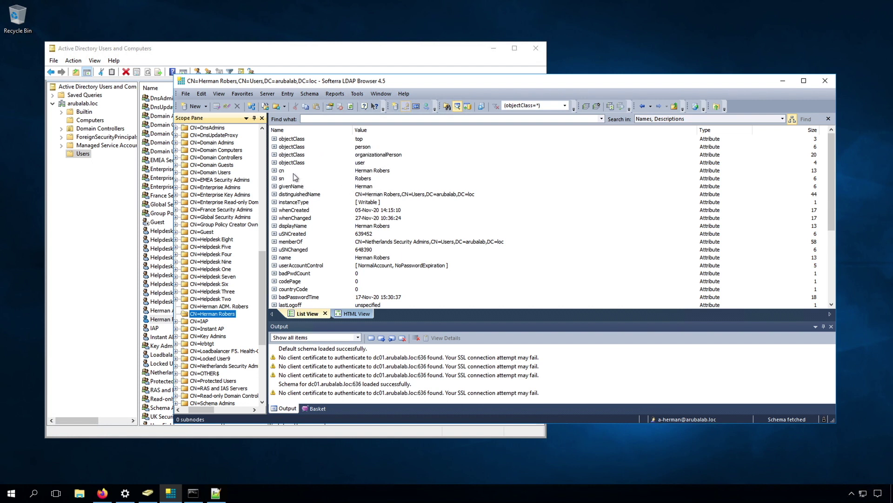
{"action": "left_click", "coordinate": [371, 173]}
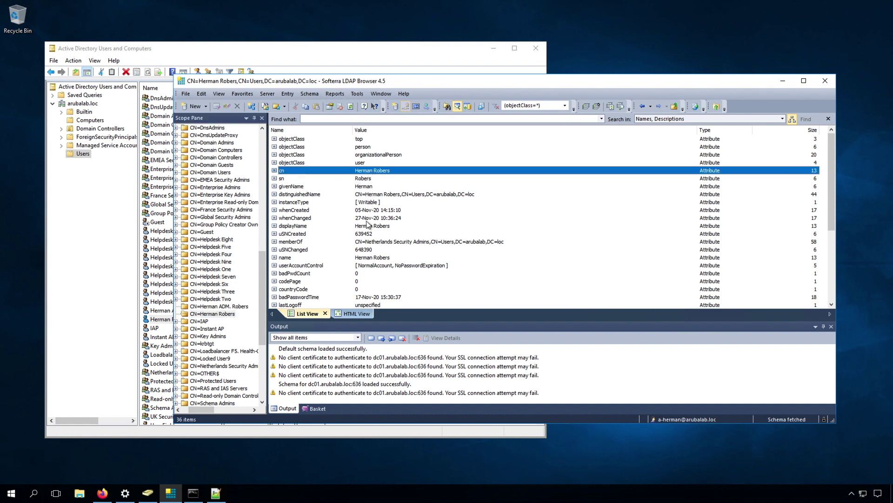
{"action": "left_click", "coordinate": [367, 258]}
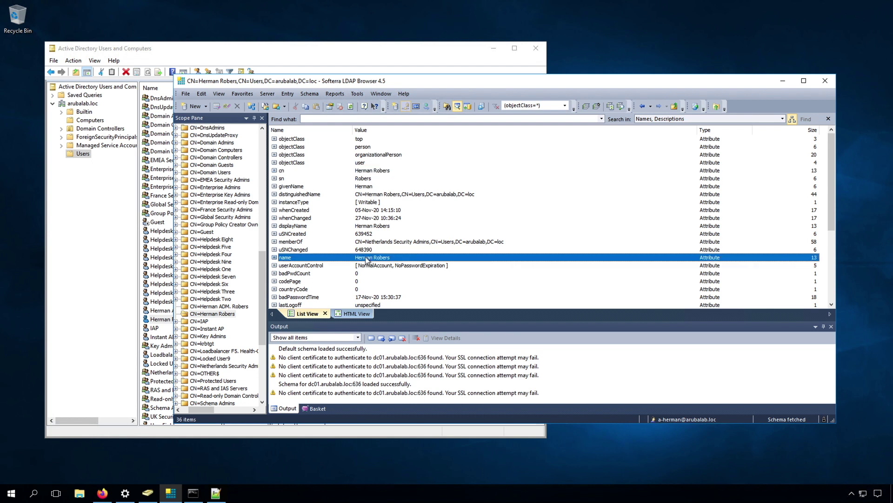
{"action": "left_click", "coordinate": [363, 244]}
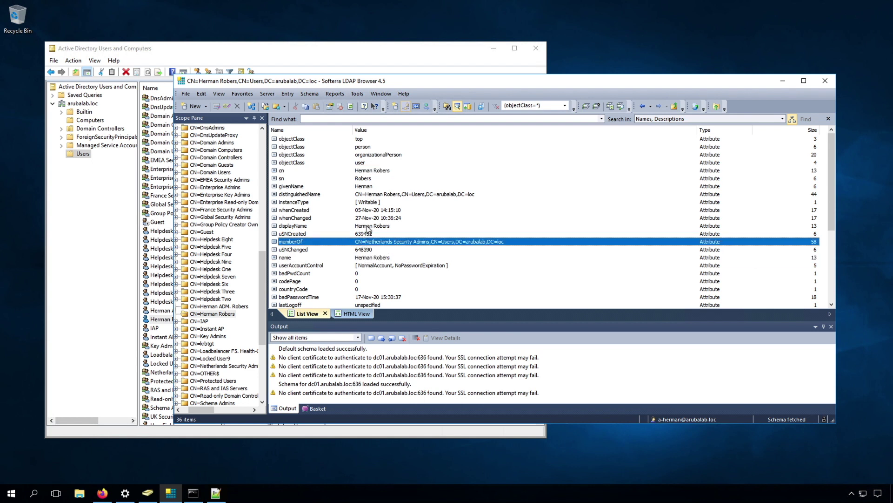
{"action": "left_click", "coordinate": [368, 227]}
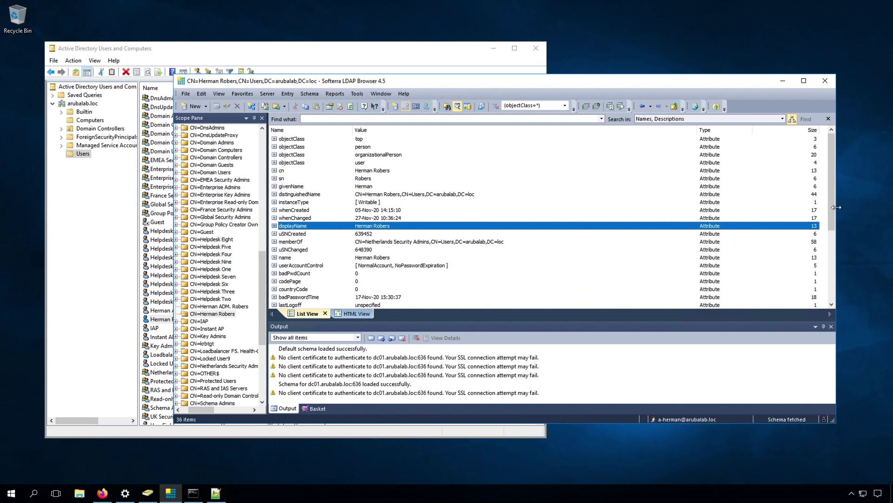
{"action": "left_click_drag", "start_coordinate": [831, 211], "coordinate": [837, 286]}
{"action": "left_click", "coordinate": [310, 251]}
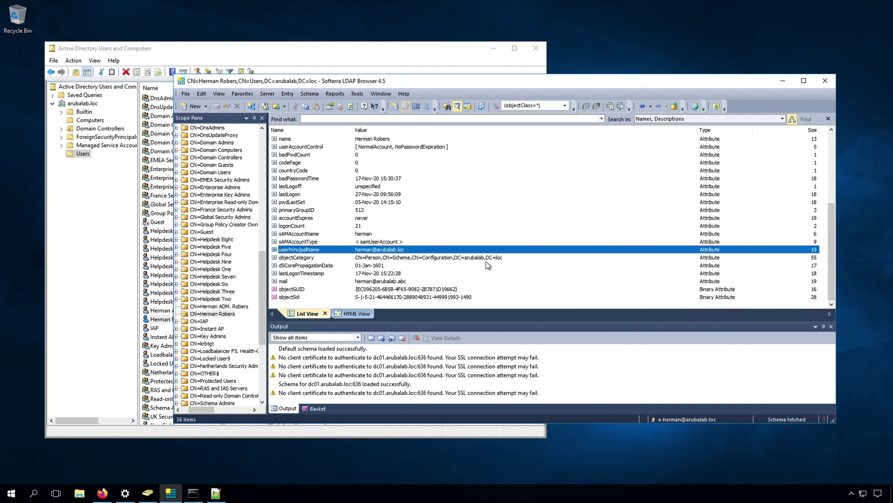
{"action": "left_click", "coordinate": [284, 281]}
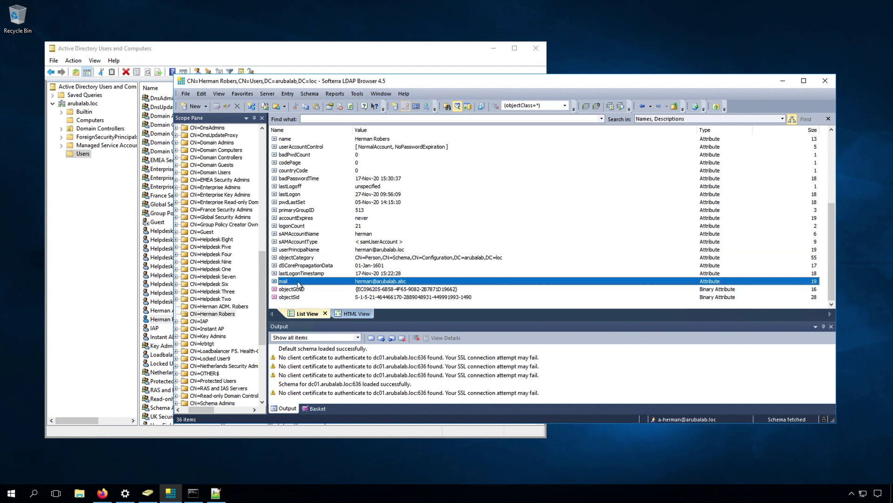
- Bring up the Notepad++ notes and select the attribute summary on lines 1-4
{"action": "left_click", "coordinate": [215, 493]}
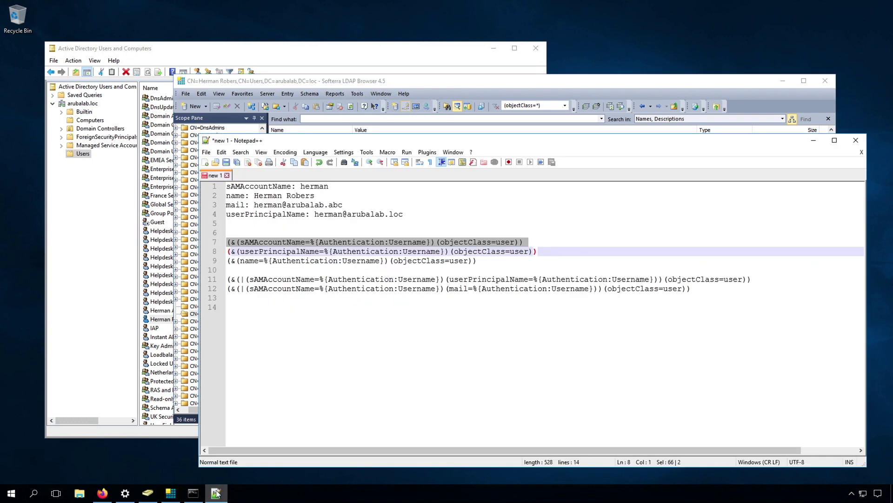
{"action": "left_click_drag", "start_coordinate": [411, 222], "coordinate": [222, 191]}
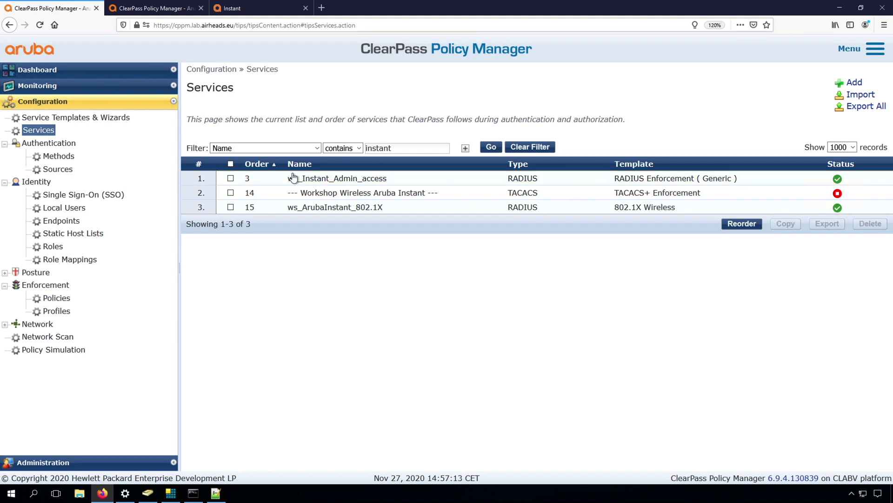
- Note ws_Instant_Admin_access's authentication source, then open the AD-arubalab.loc-UPN source summary
{"action": "left_click", "coordinate": [311, 181]}
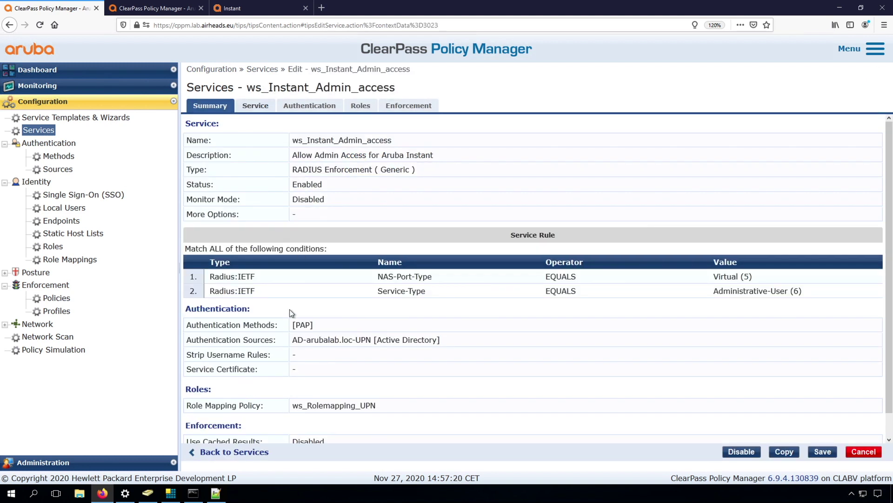
{"action": "left_click_drag", "start_coordinate": [297, 342], "coordinate": [368, 340]}
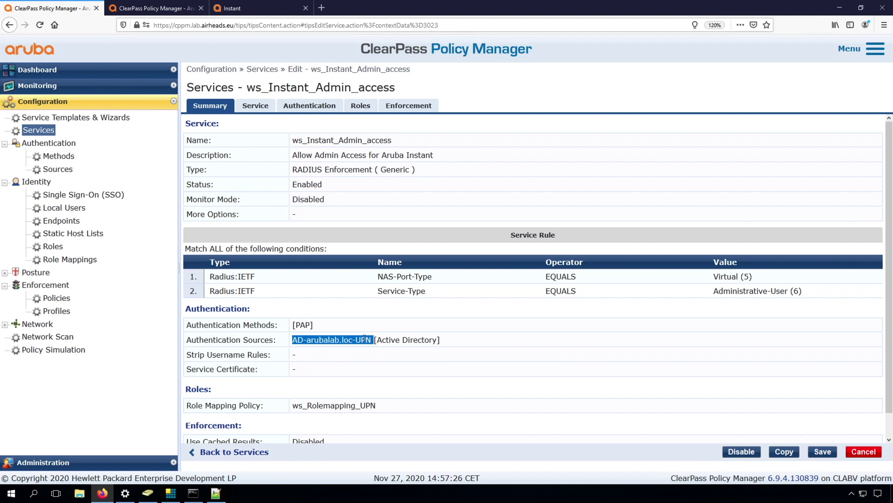
{"action": "left_click", "coordinate": [57, 169]}
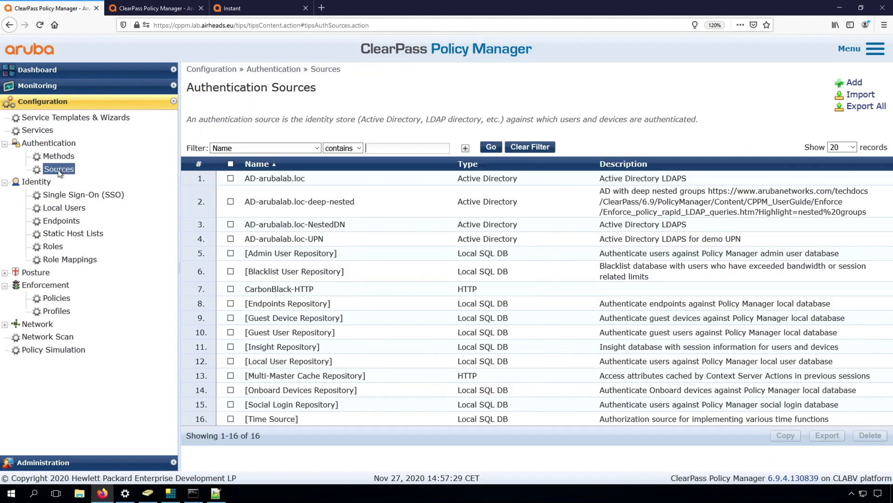
{"action": "left_click", "coordinate": [292, 238]}
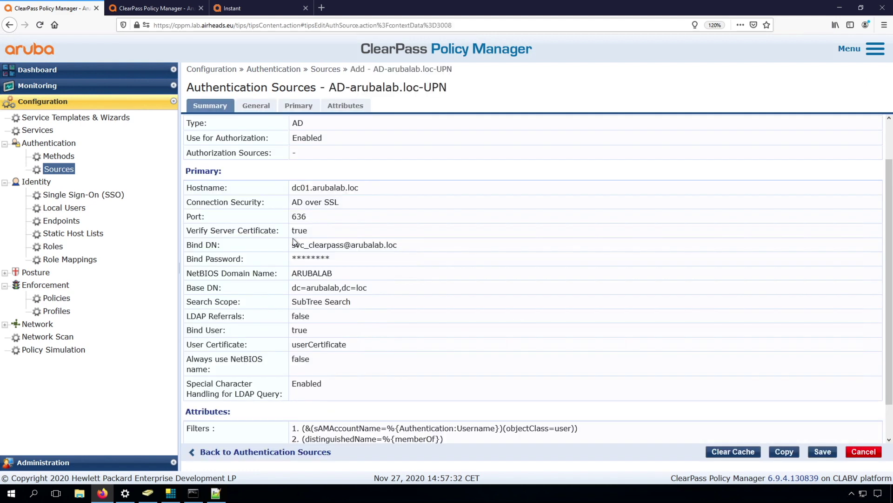
{"action": "scroll", "coordinate": [334, 358], "scroll_direction": "down", "scroll_amount": 2}
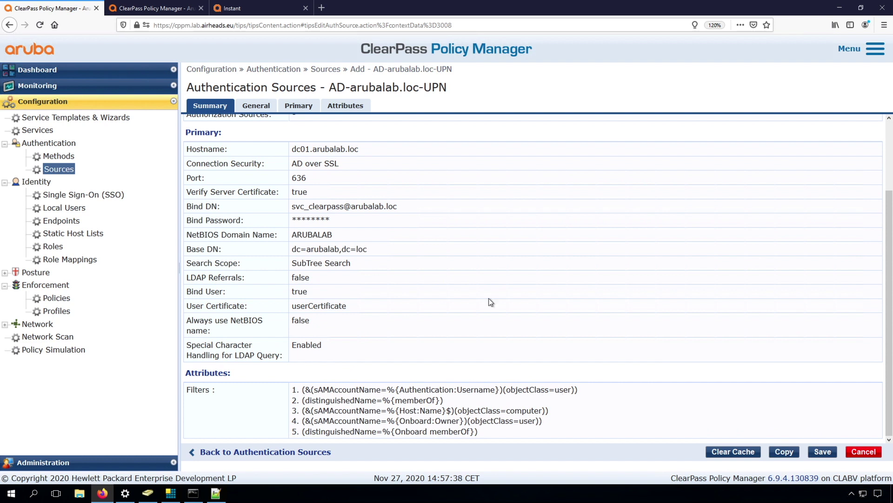
- Edit the Authentication filter on the Attributes tab and select sAMAccountName in its filter query
{"action": "left_click", "coordinate": [346, 107]}
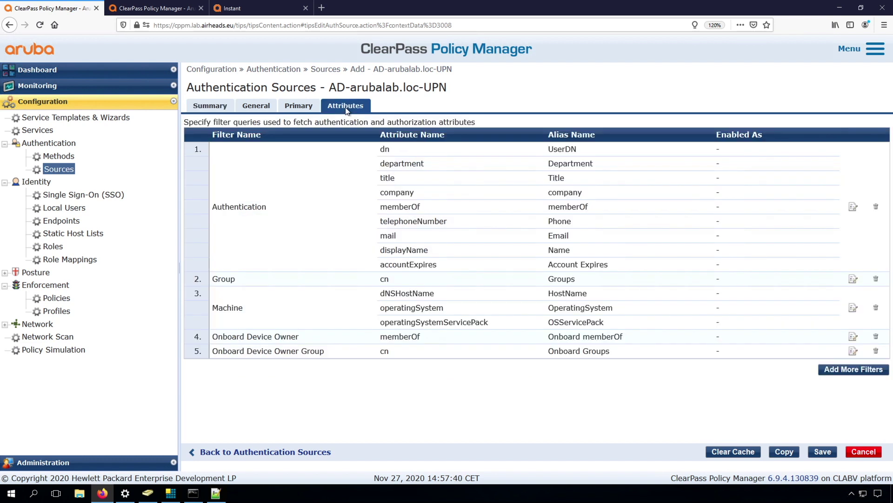
{"action": "left_click", "coordinate": [853, 207]}
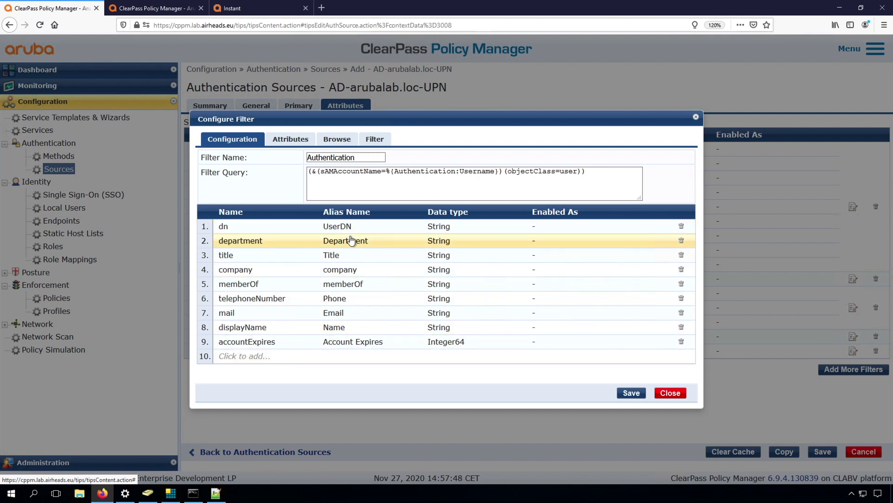
{"action": "double_click", "coordinate": [335, 171]}
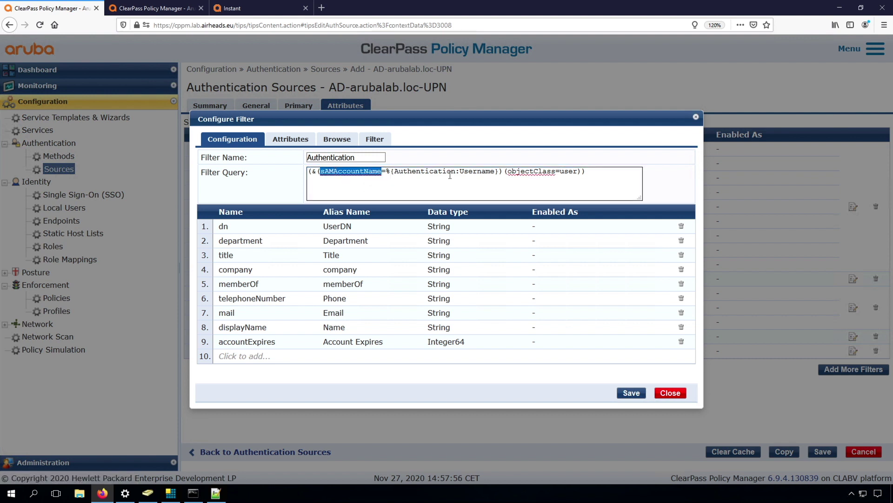
{"action": "left_click", "coordinate": [173, 492]}
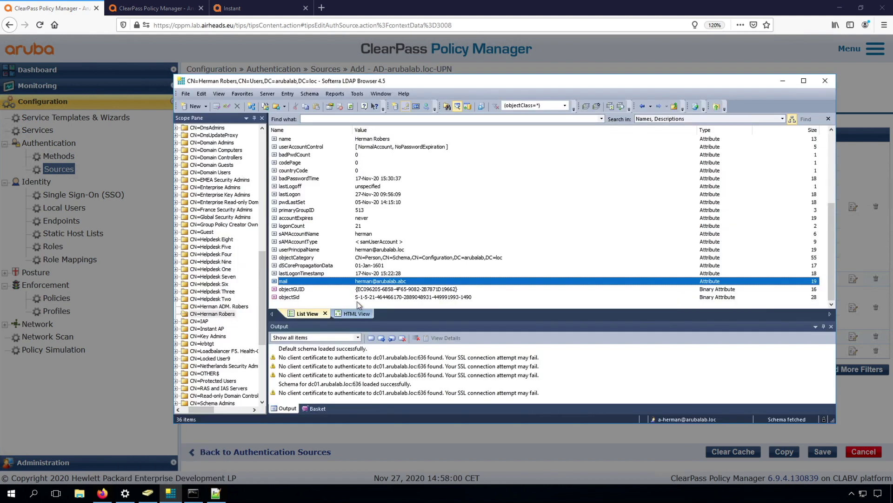
{"action": "left_click", "coordinate": [327, 234]}
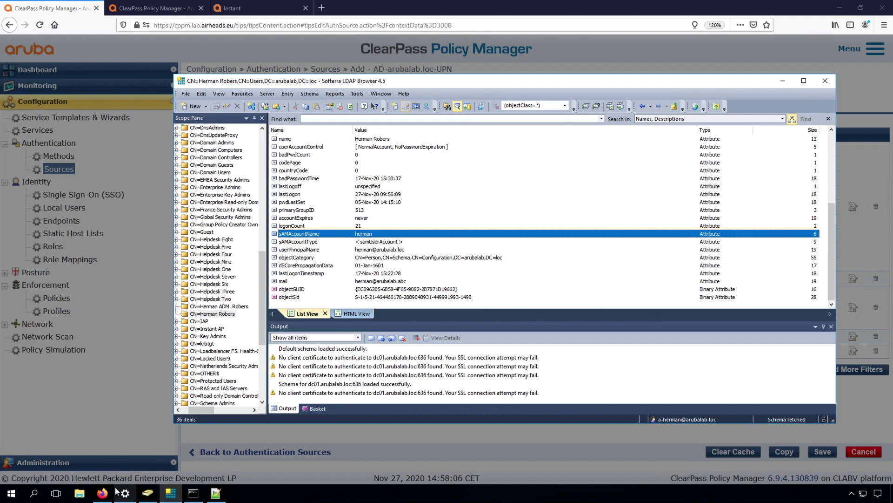
{"action": "left_click", "coordinate": [102, 493]}
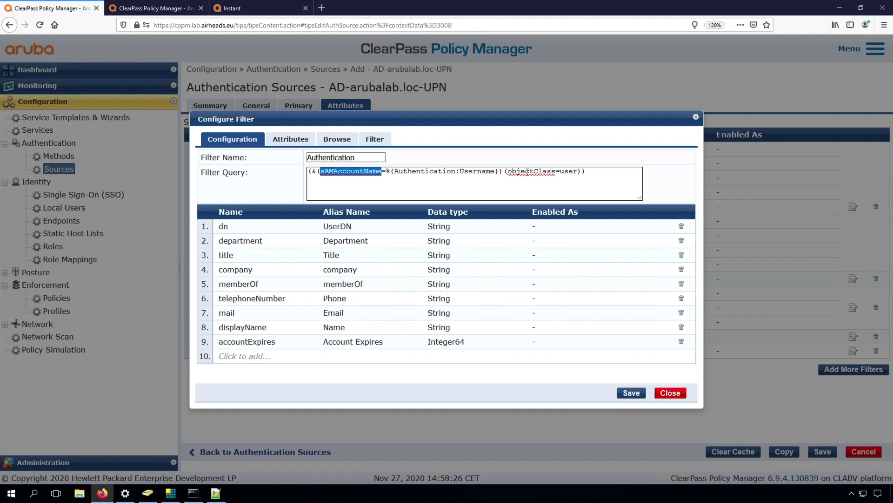
- Log in to Aruba Instant as the demo admin using the short username
{"action": "left_click", "coordinate": [513, 183]}
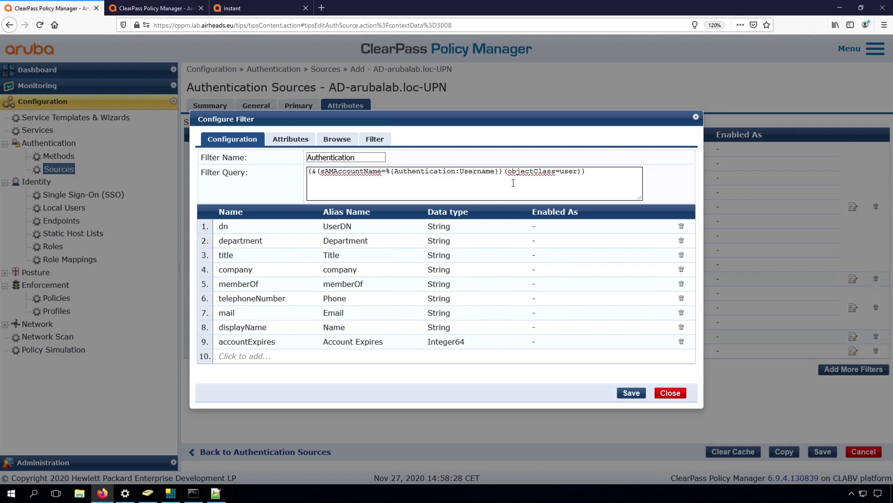
{"action": "key", "text": "alt+Tab"}
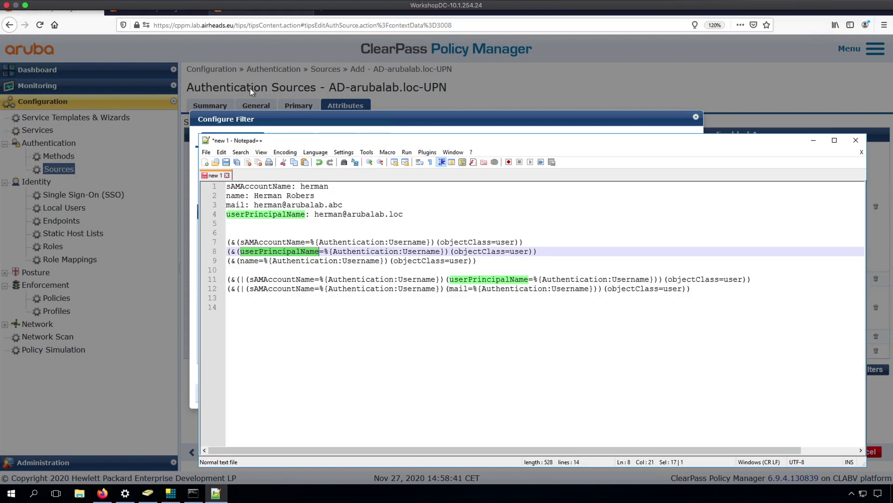
{"action": "left_click", "coordinate": [255, 9]}
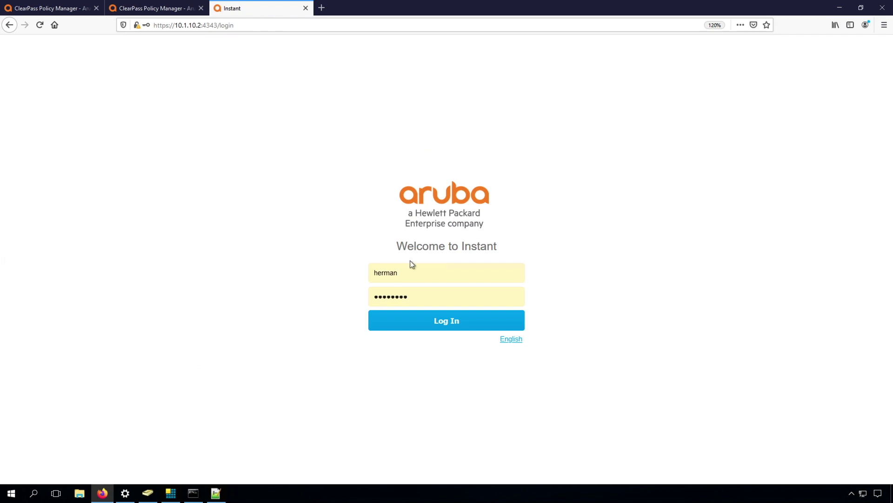
{"action": "left_click", "coordinate": [445, 322]}
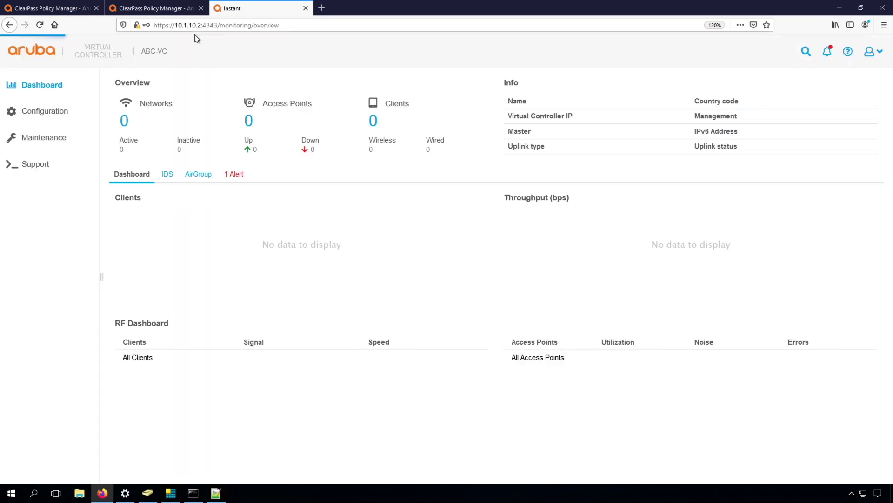
- Confirm in Access Tracker that the login was accepted and review its AD authorization attributes
{"action": "left_click", "coordinate": [170, 11]}
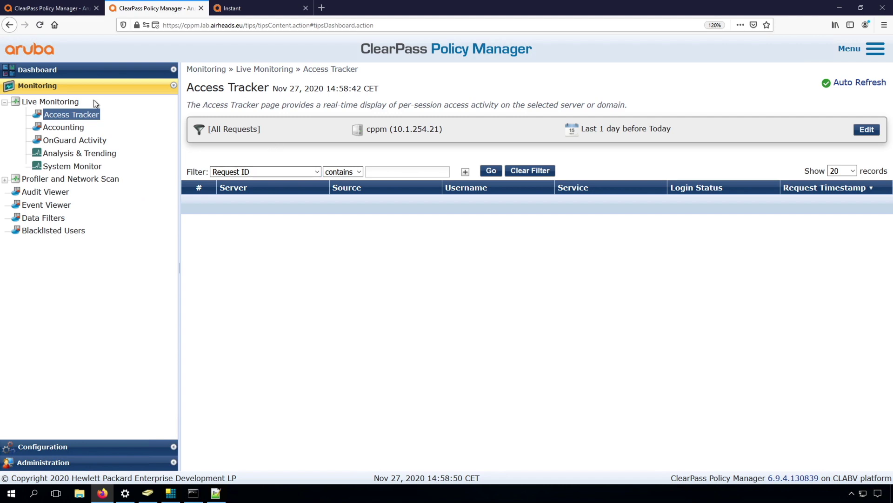
{"action": "left_click", "coordinate": [70, 116]}
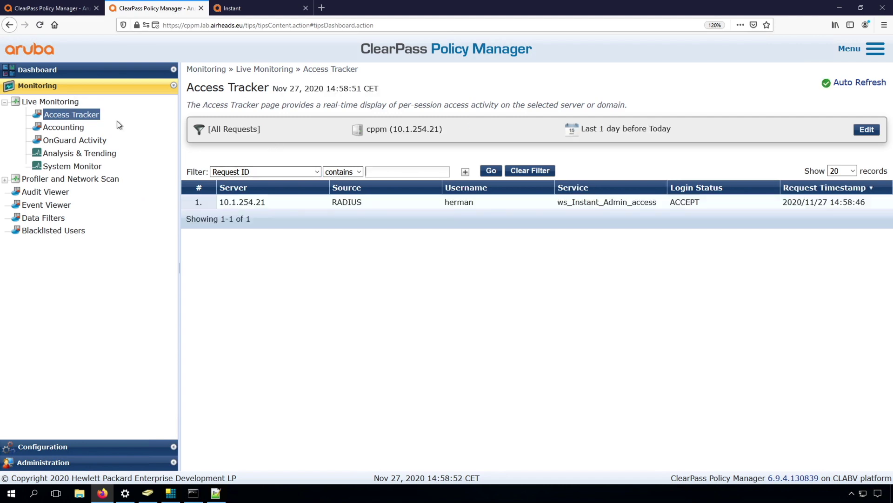
{"action": "left_click", "coordinate": [356, 204]}
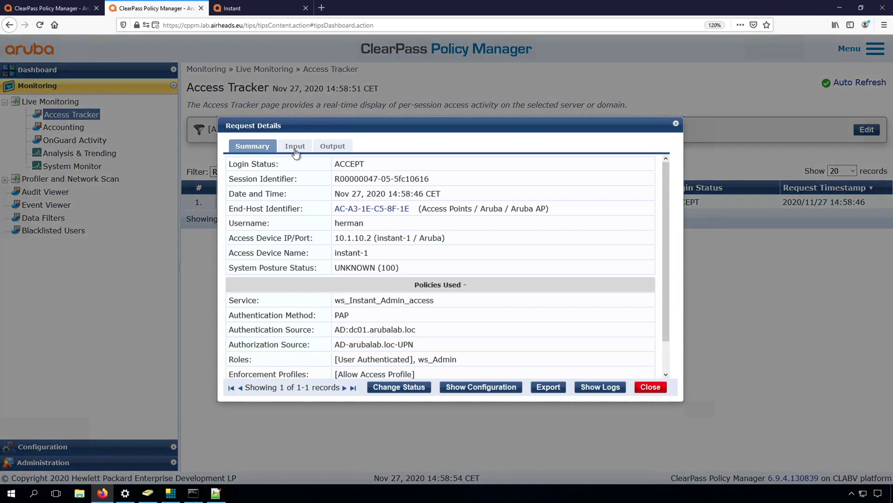
{"action": "left_click", "coordinate": [295, 148]}
{"action": "left_click", "coordinate": [289, 228]}
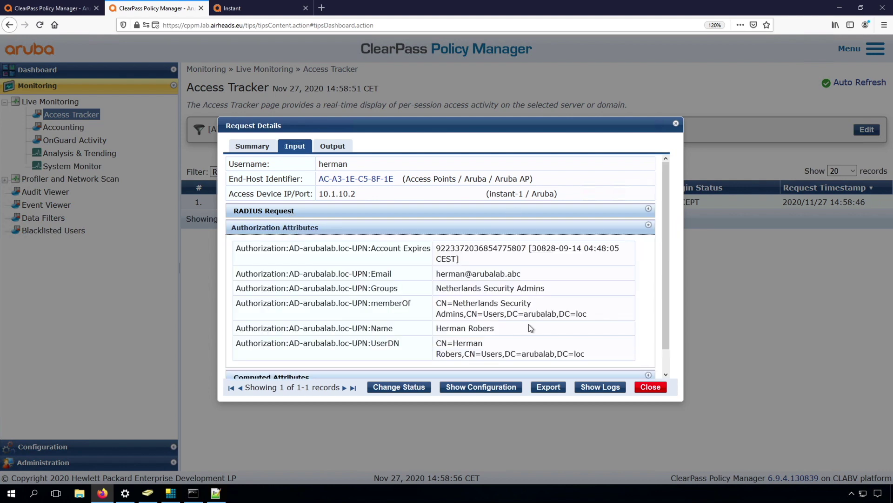
{"action": "left_click", "coordinate": [650, 387]}
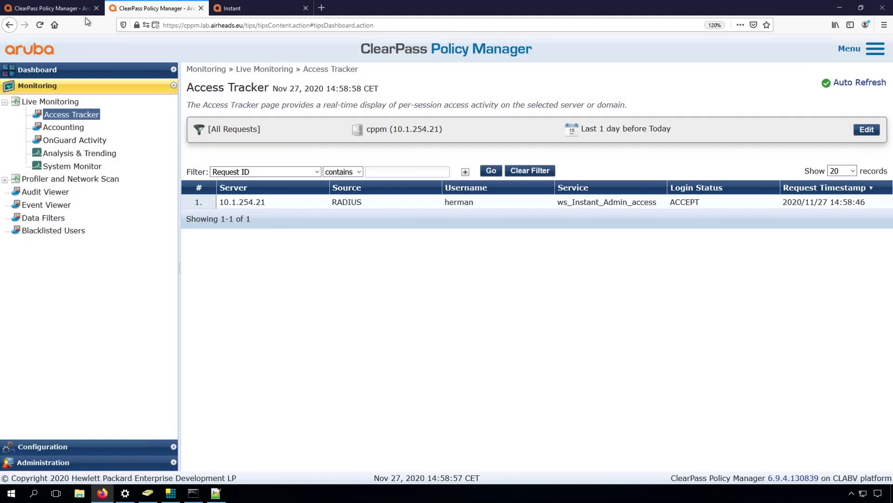
{"action": "left_click", "coordinate": [65, 10]}
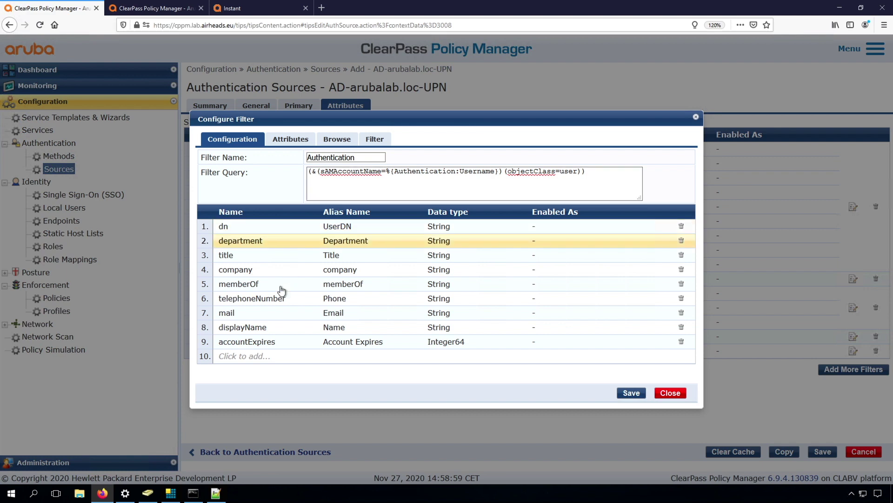
- Paste userPrincipalName over sAMAccountName in the Authentication filter query and save the AD-arubalab.loc-UPN source
{"action": "left_click", "coordinate": [216, 495]}
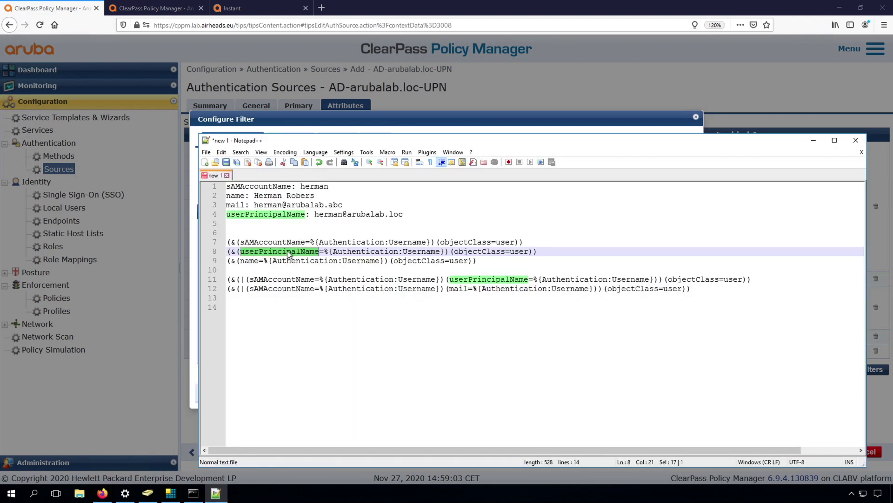
{"action": "left_click", "coordinate": [442, 113]}
{"action": "double_click", "coordinate": [353, 171]}
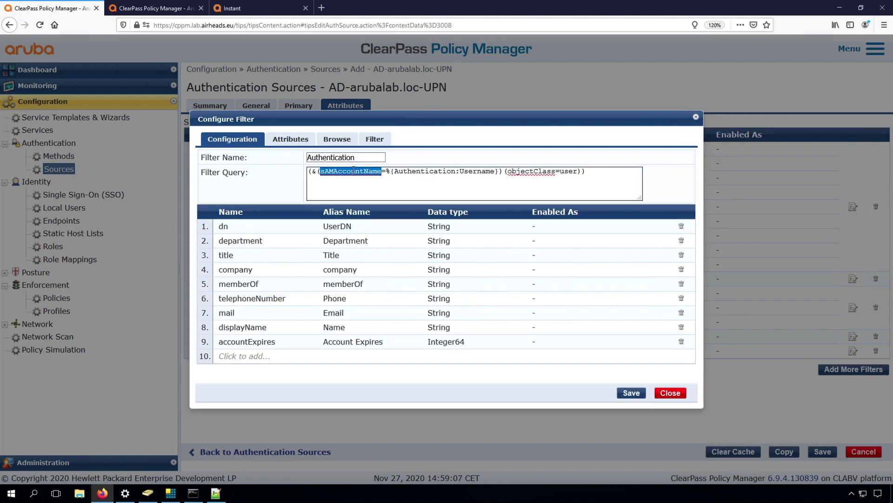
{"action": "type", "text": "userPrincipalName"}
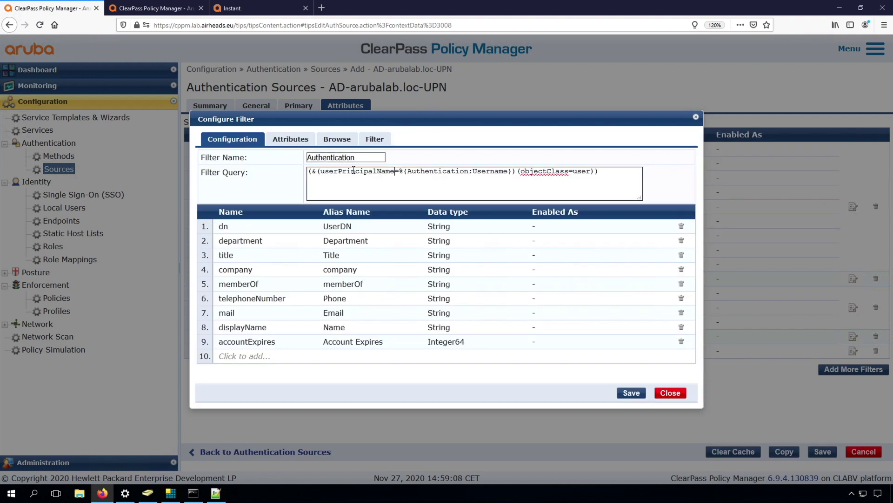
{"action": "left_click", "coordinate": [631, 392]}
{"action": "left_click", "coordinate": [822, 451]}
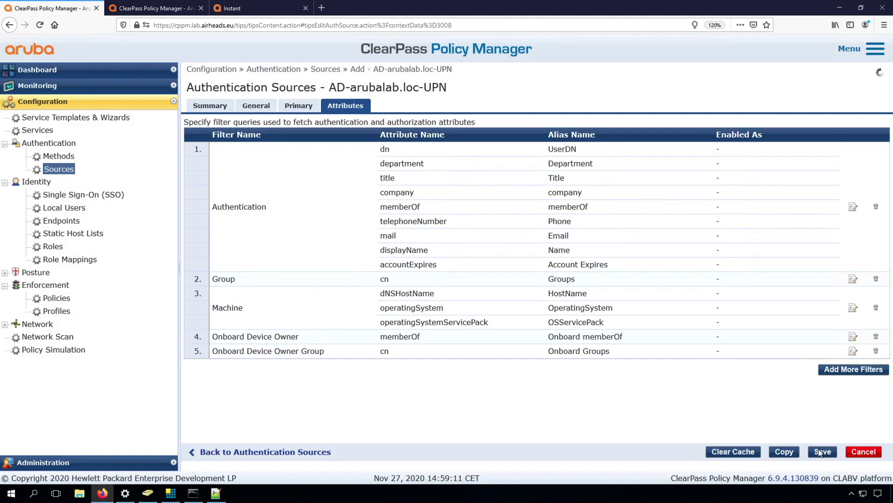
{"action": "left_click", "coordinate": [260, 9]}
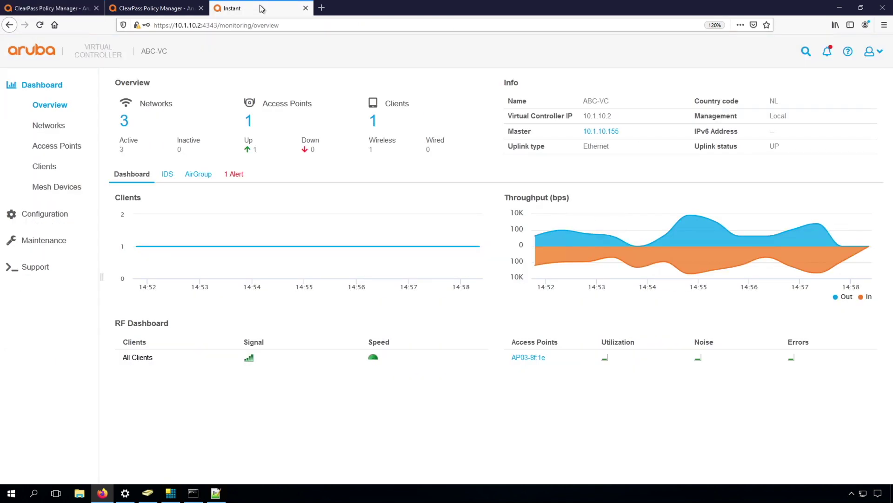
- Log out of Instant, confirm the short-username retry is rejected as User not found, then edit the username
{"action": "left_click", "coordinate": [873, 55]}
{"action": "left_click", "coordinate": [837, 123]}
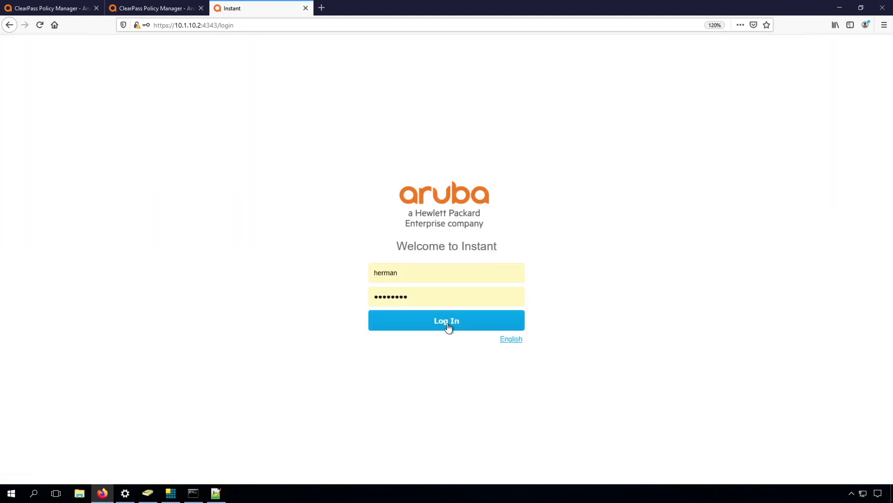
{"action": "left_click", "coordinate": [164, 8]}
{"action": "left_click", "coordinate": [60, 117]}
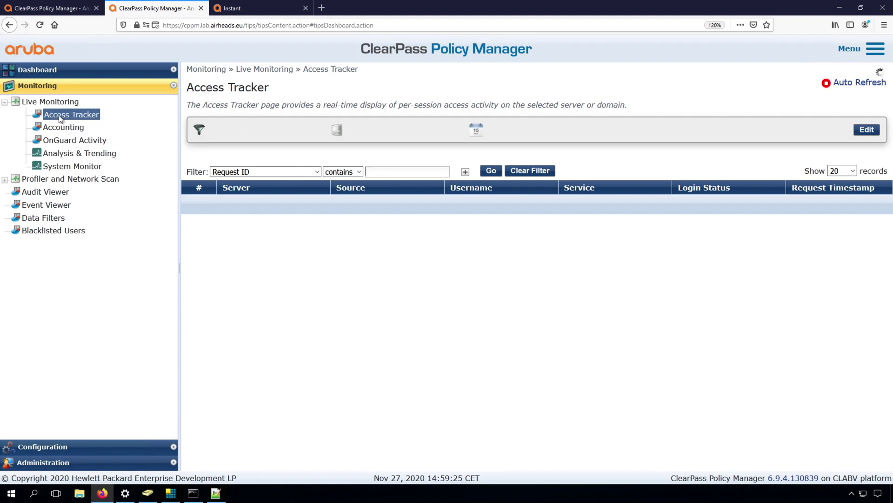
{"action": "left_click", "coordinate": [256, 205]}
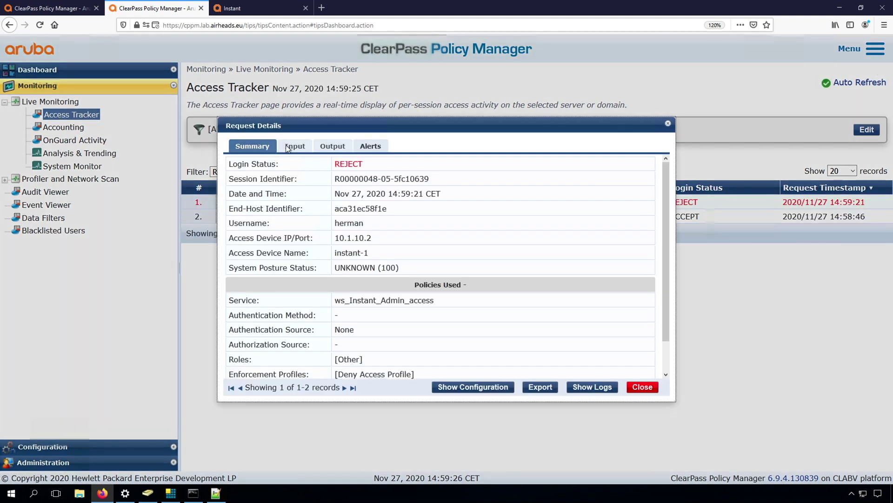
{"action": "left_click", "coordinate": [369, 147]}
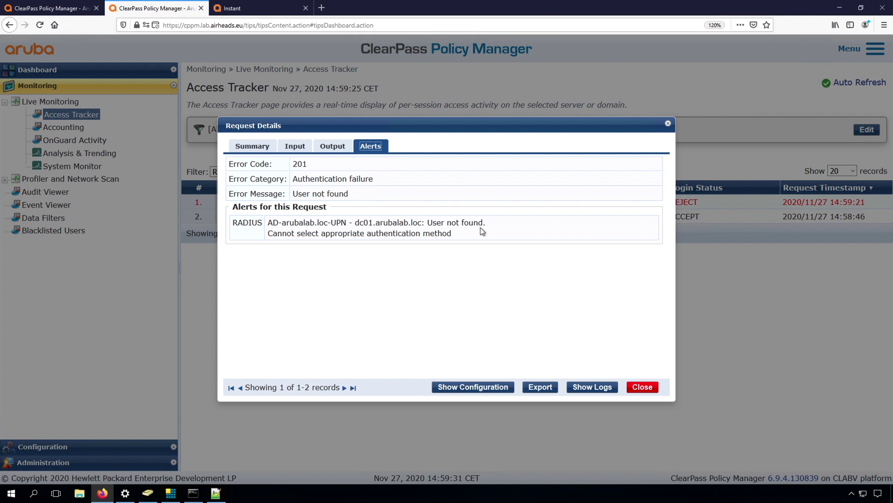
{"action": "left_click", "coordinate": [635, 392]}
{"action": "left_click", "coordinate": [272, 9]}
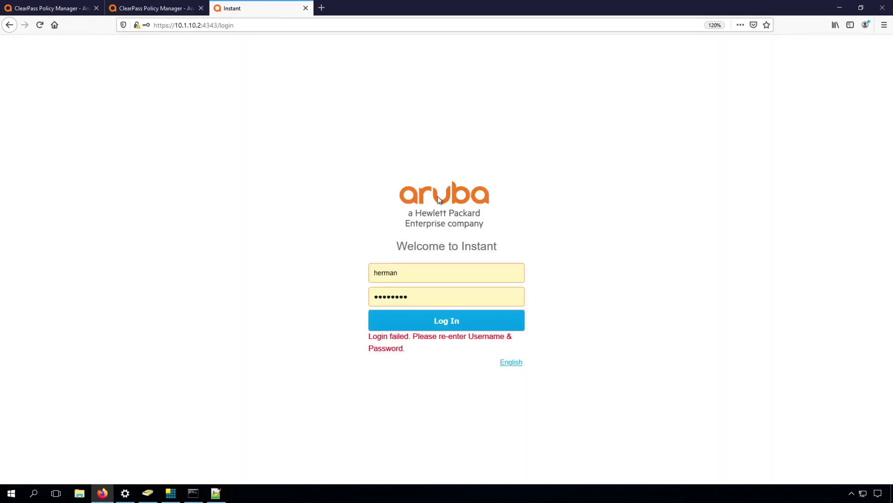
{"action": "left_click", "coordinate": [423, 275]}
{"action": "type", "text": "@arubalab.loc"}
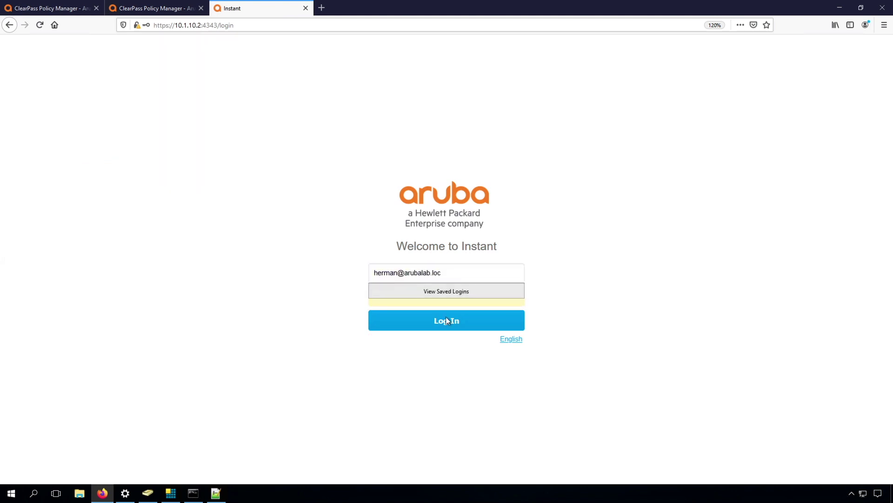
{"action": "left_click", "coordinate": [446, 320]}
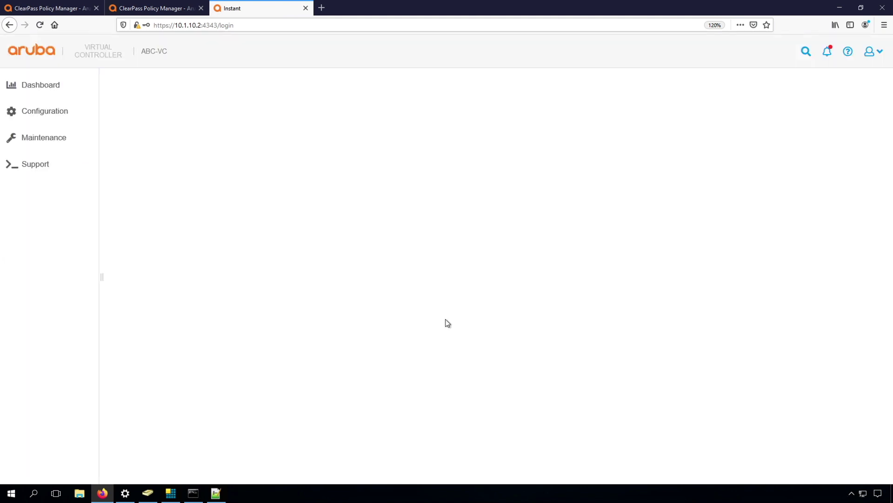
{"action": "left_click", "coordinate": [163, 9]}
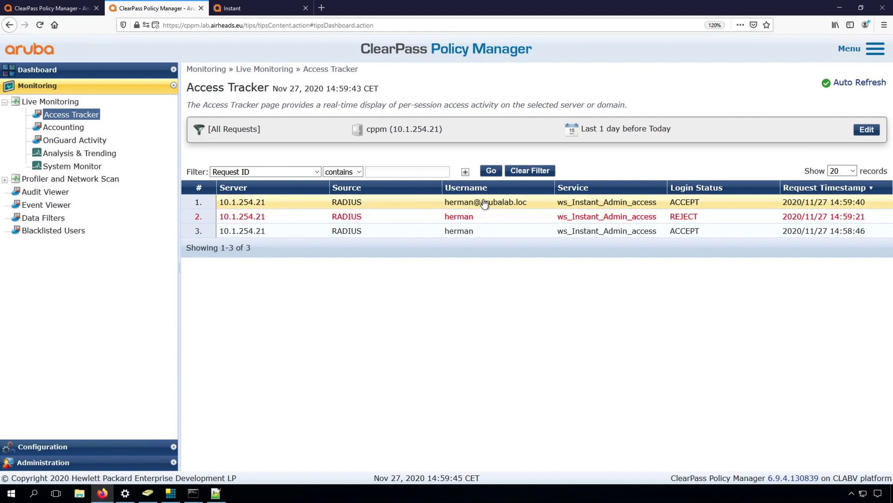
{"action": "left_click", "coordinate": [484, 202]}
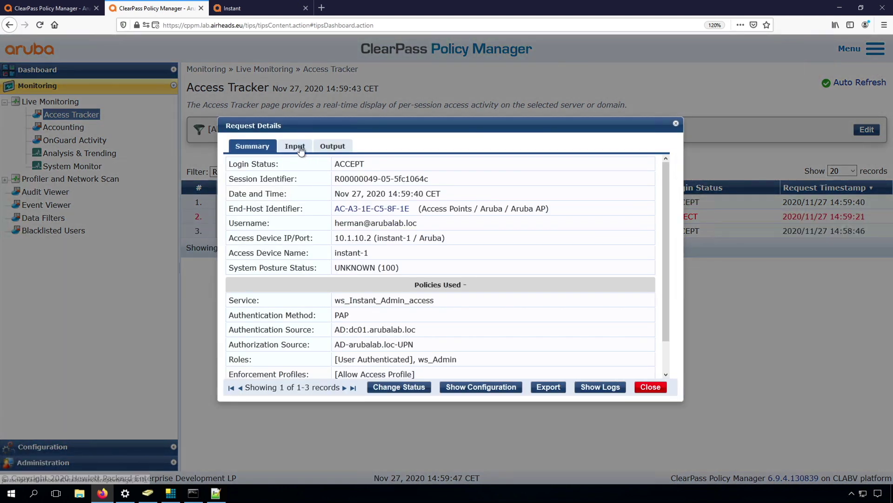
{"action": "left_click", "coordinate": [300, 147]}
{"action": "left_click", "coordinate": [299, 228]}
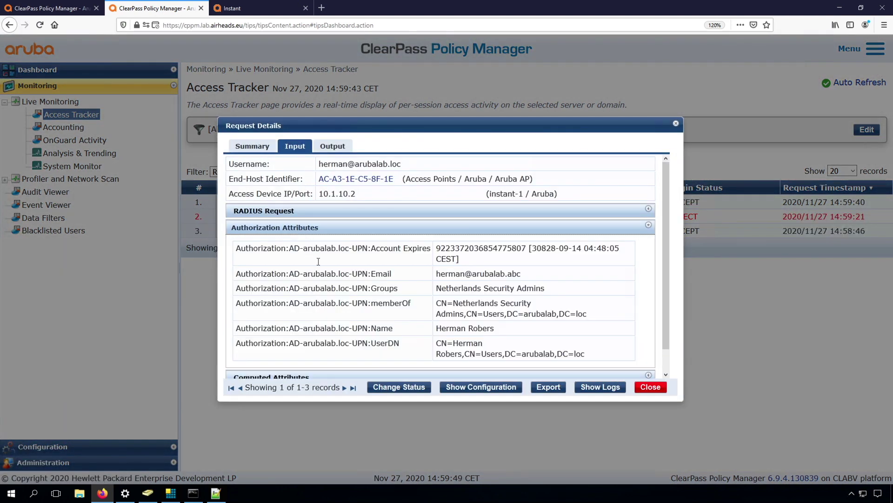
{"action": "left_click", "coordinate": [650, 387]}
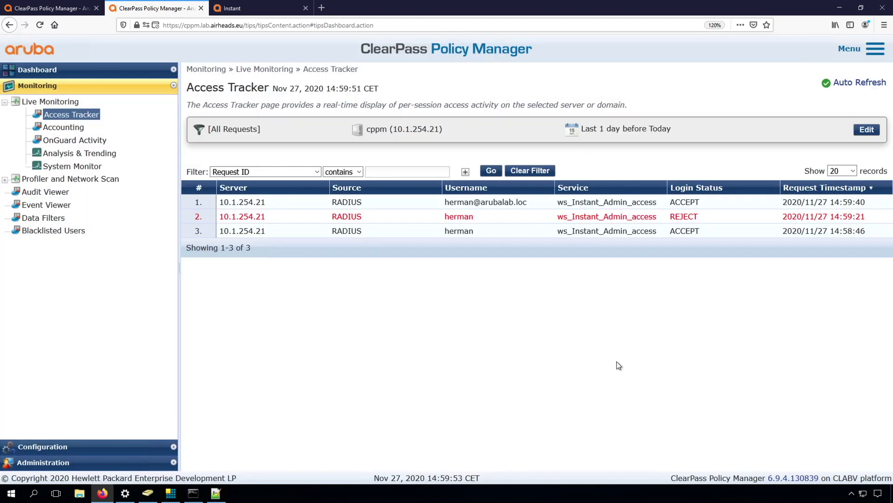
- Replace userPrincipalName with mail in the Authentication filter query and save AD-arubalab.loc-UPN
{"action": "left_click", "coordinate": [56, 12]}
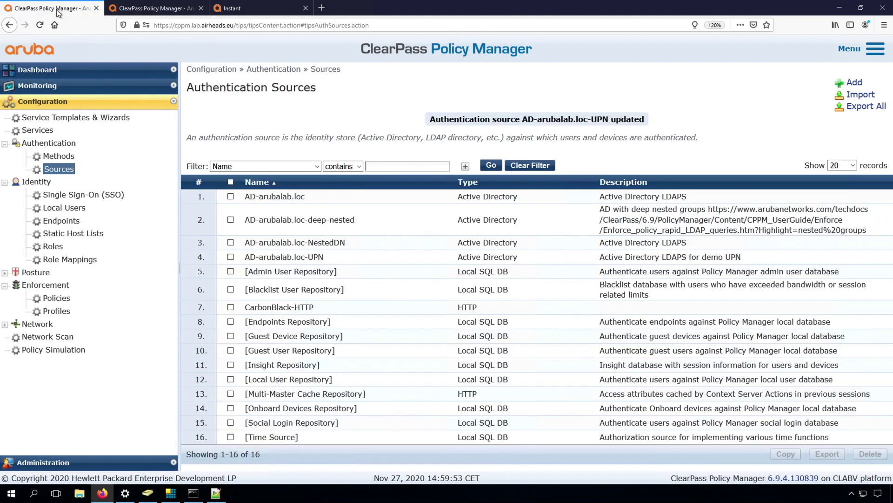
{"action": "left_click", "coordinate": [272, 259]}
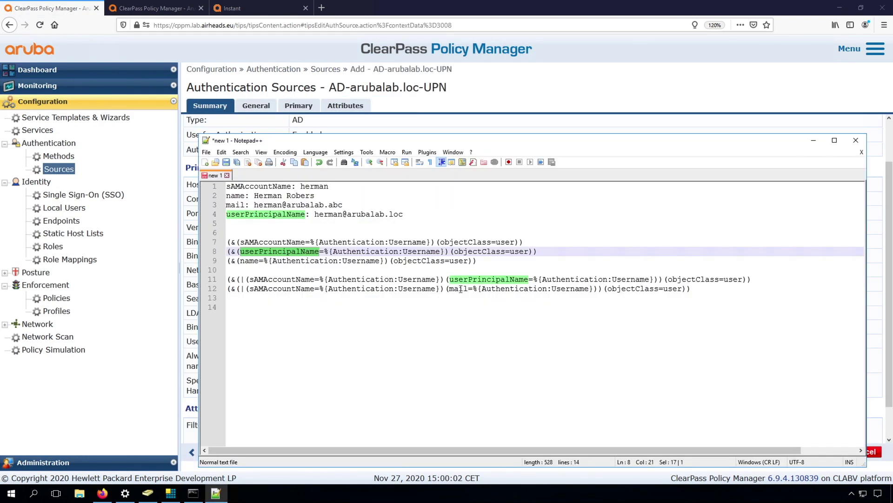
{"action": "double_click", "coordinate": [460, 289]}
{"action": "key", "text": "ctrl+c"}
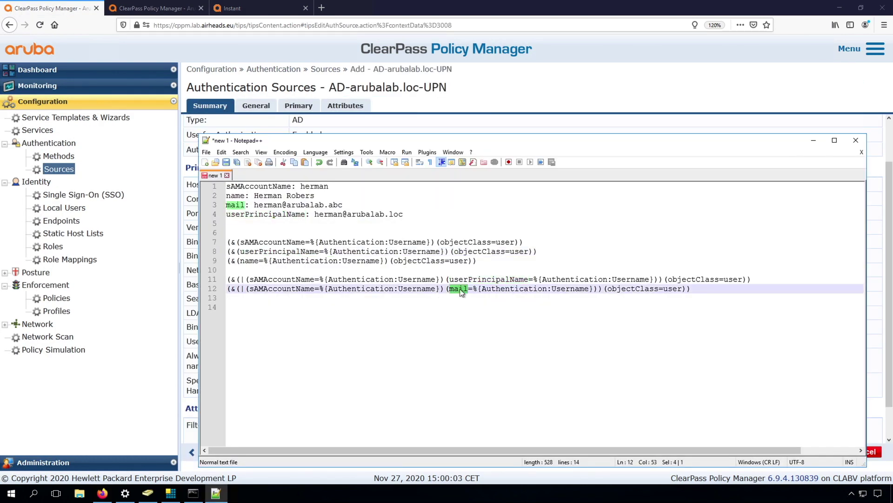
{"action": "left_click", "coordinate": [333, 109]}
{"action": "left_click", "coordinate": [852, 208]}
{"action": "double_click", "coordinate": [362, 171]}
{"action": "key", "text": "ctrl+v"}
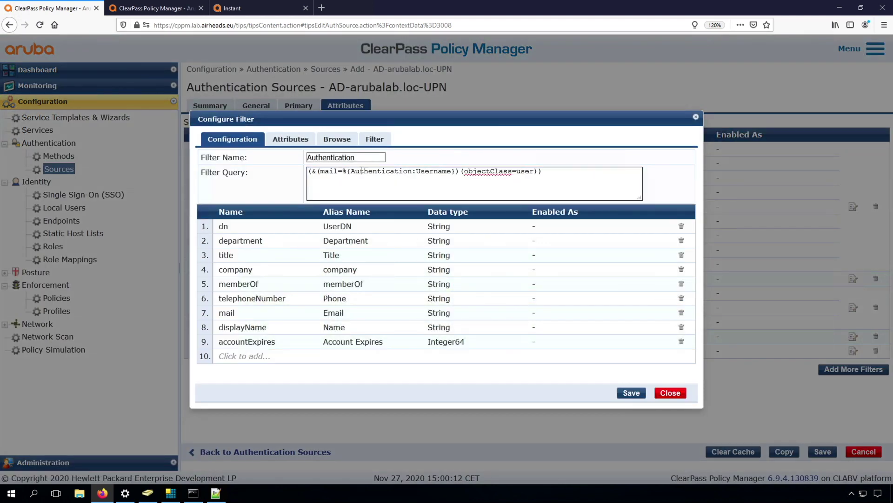
{"action": "left_click", "coordinate": [632, 393]}
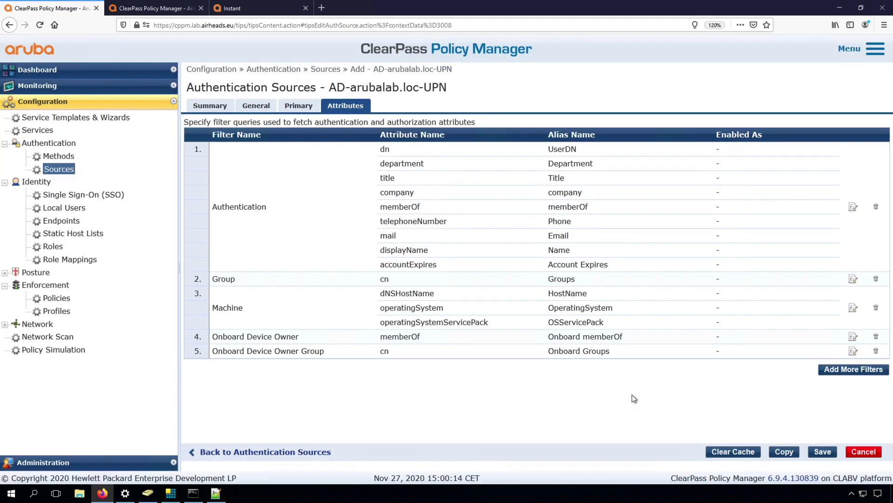
{"action": "left_click", "coordinate": [823, 451]}
{"action": "left_click", "coordinate": [264, 9]}
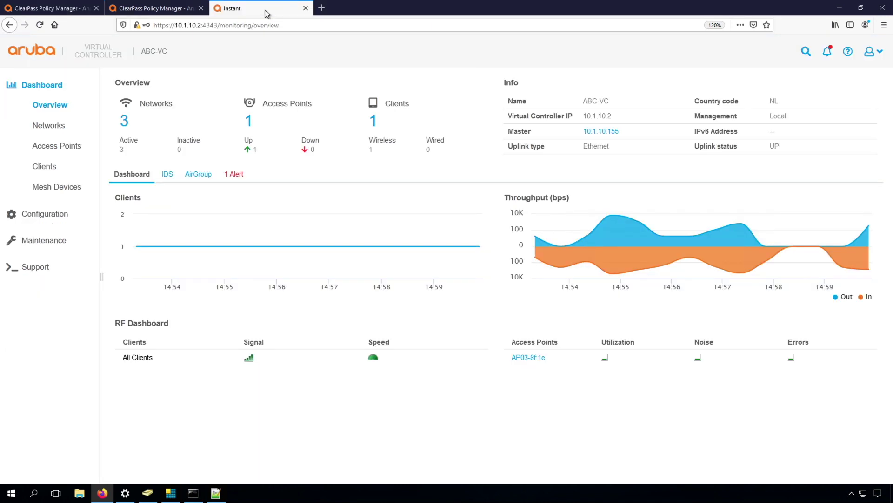
{"action": "left_click", "coordinate": [873, 52]}
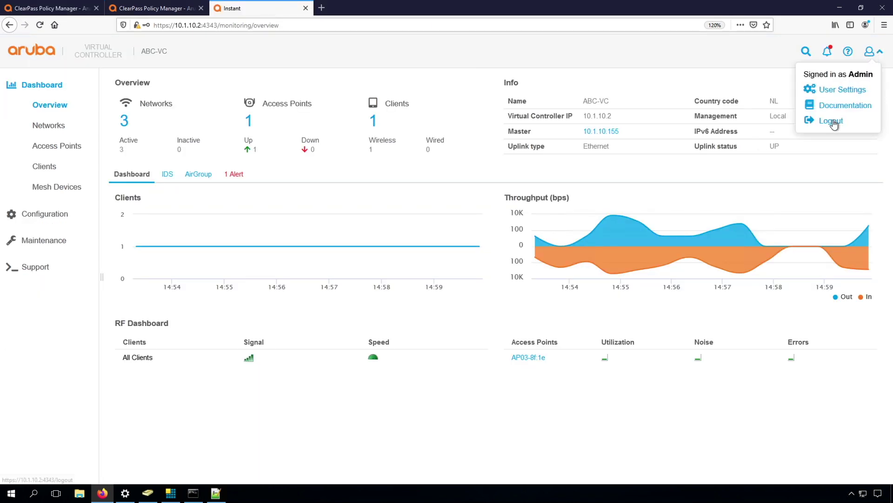
{"action": "left_click", "coordinate": [833, 121]}
{"action": "left_click", "coordinate": [428, 270]}
{"action": "type", "text": "@arubalab.abc"}
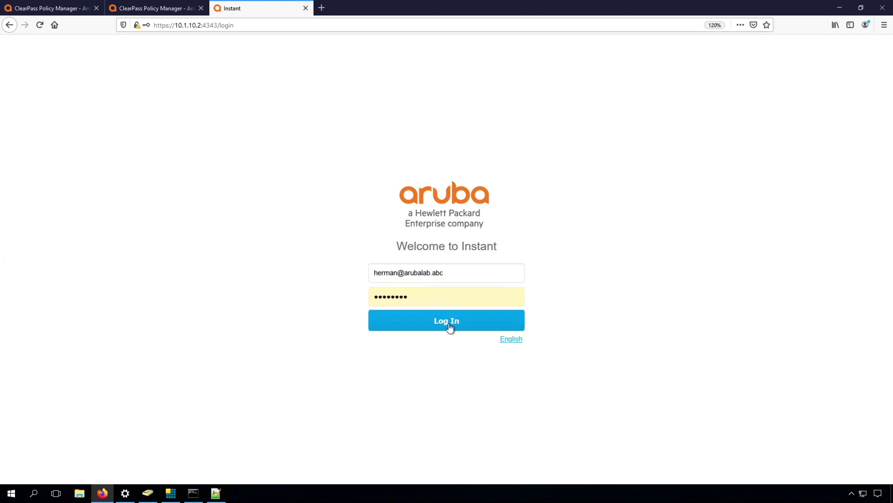
{"action": "left_click", "coordinate": [451, 326]}
{"action": "left_click", "coordinate": [154, 8]}
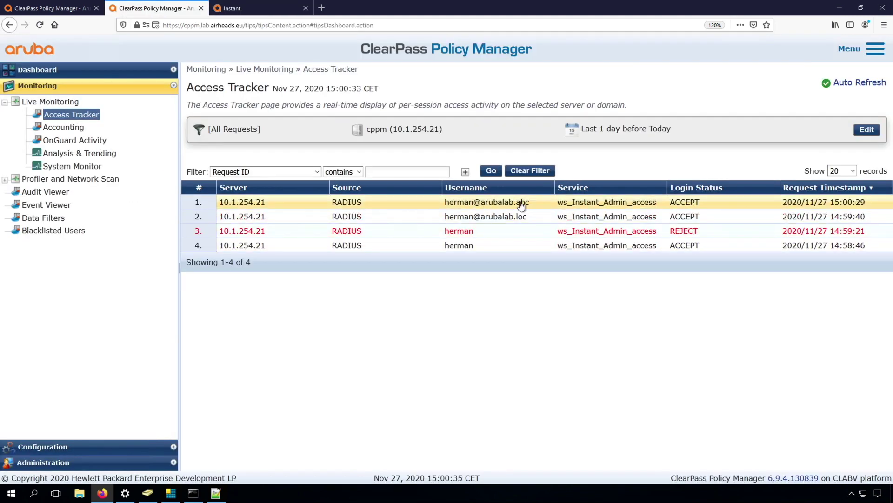
{"action": "left_click", "coordinate": [70, 8]}
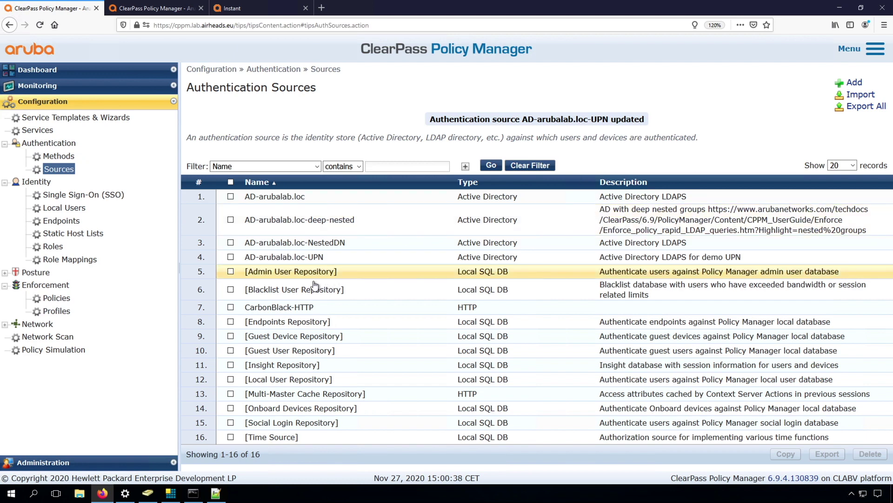
- Change the AD-arubalab.loc-UPN Authentication filter from mail to name and save the source
{"action": "left_click", "coordinate": [303, 257]}
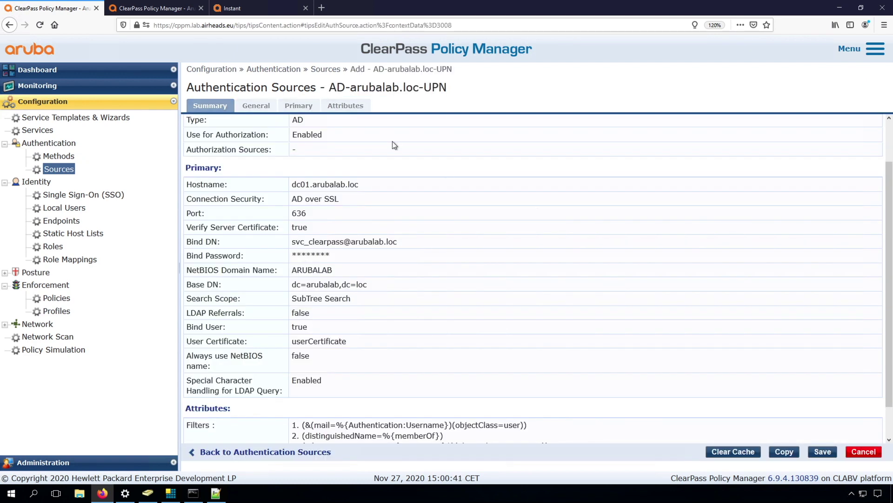
{"action": "left_click", "coordinate": [345, 106]}
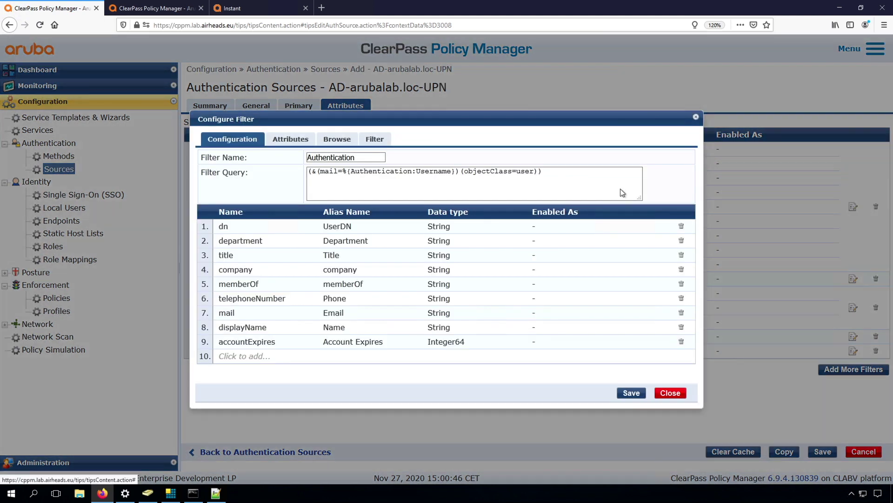
{"action": "left_click", "coordinate": [853, 206]}
{"action": "double_click", "coordinate": [331, 172]}
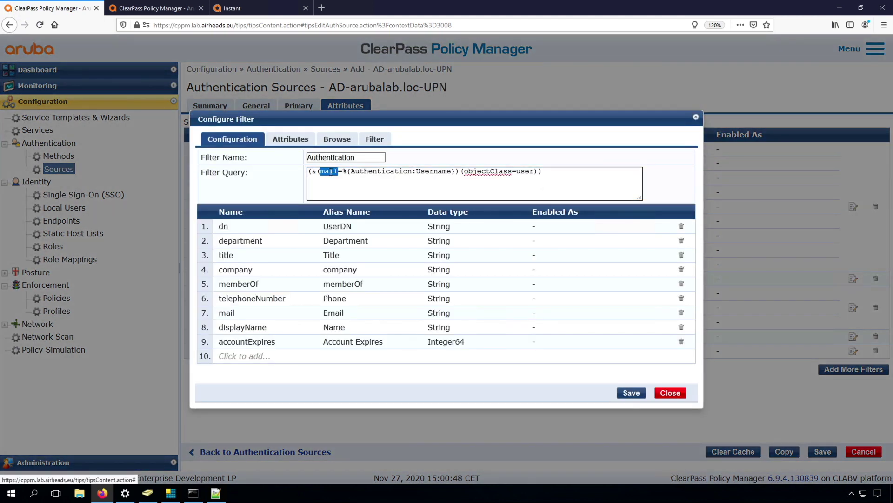
{"action": "type", "text": "name"}
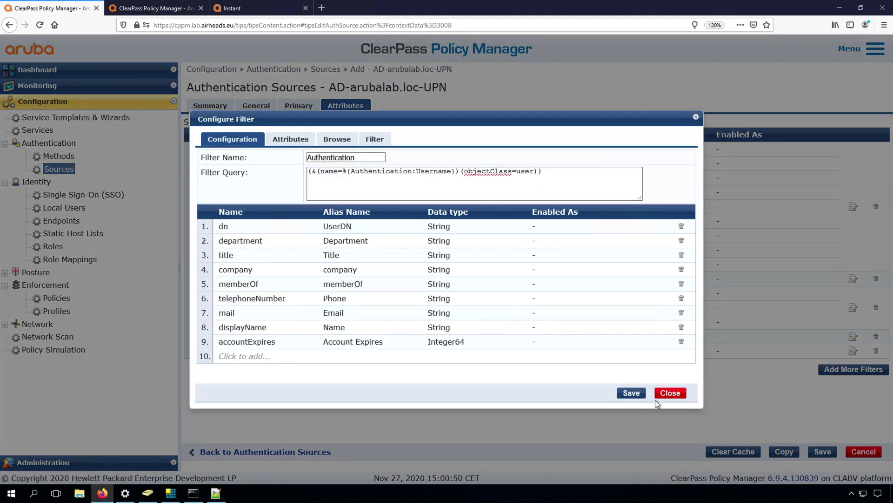
{"action": "left_click", "coordinate": [631, 393]}
{"action": "left_click", "coordinate": [819, 452]}
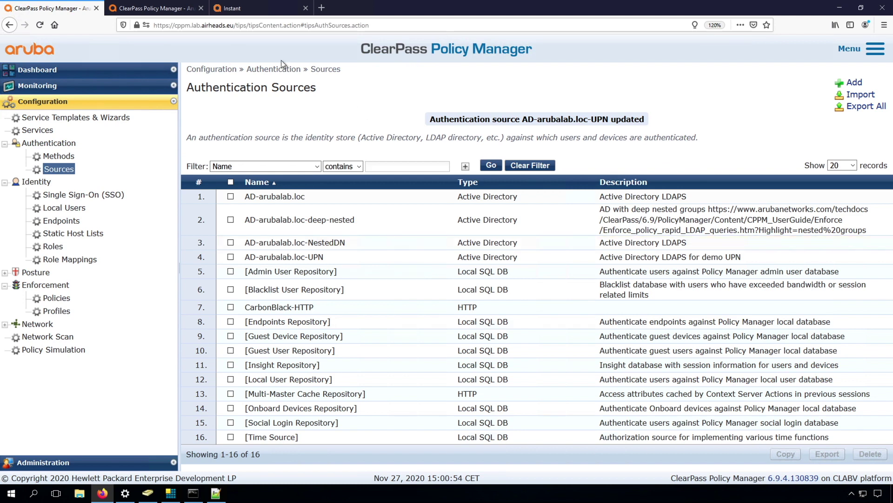
- Log out of Instant, log back in with the full-name username, and check the Access Tracker
{"action": "left_click", "coordinate": [251, 8]}
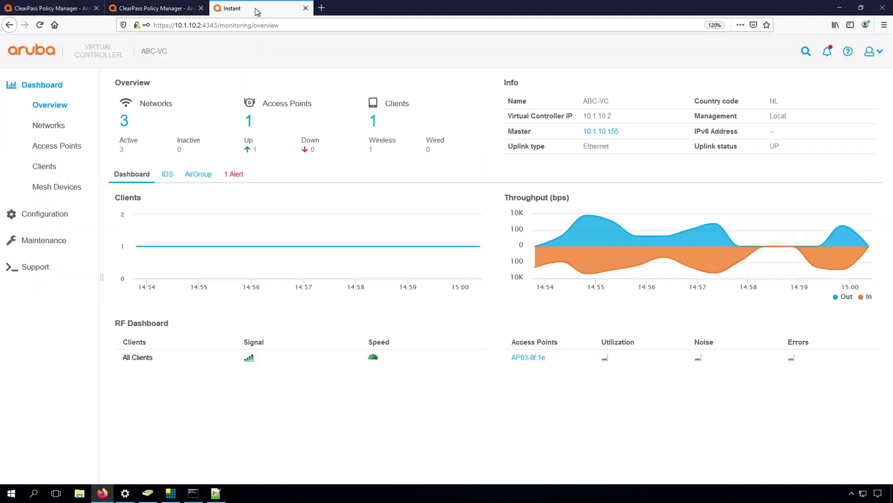
{"action": "left_click", "coordinate": [870, 52]}
{"action": "left_click", "coordinate": [836, 124]}
{"action": "left_click", "coordinate": [442, 267]}
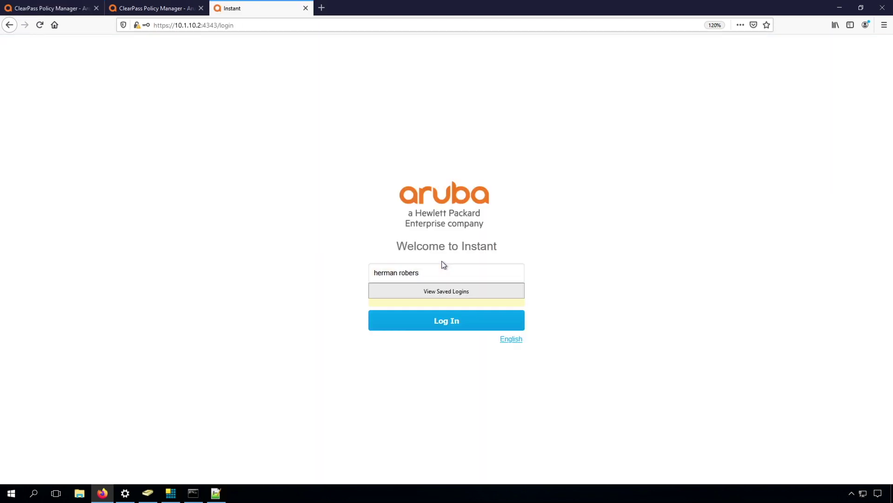
{"action": "left_click", "coordinate": [447, 324]}
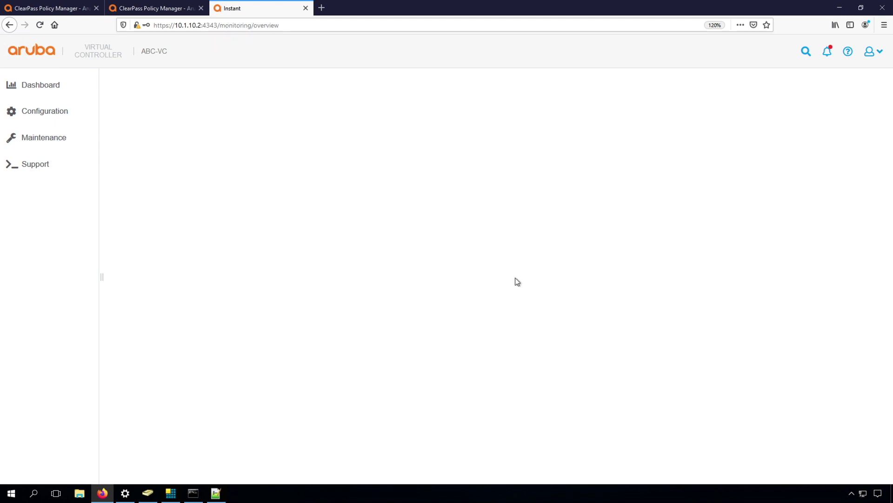
{"action": "left_click", "coordinate": [183, 12]}
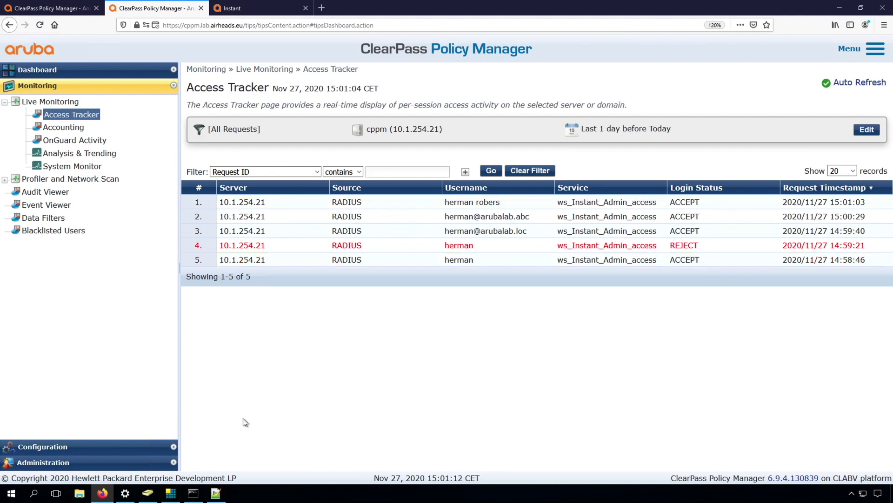
- Bring the Notepad++ filter notes in front of the Access Tracker
{"action": "left_click", "coordinate": [216, 492]}
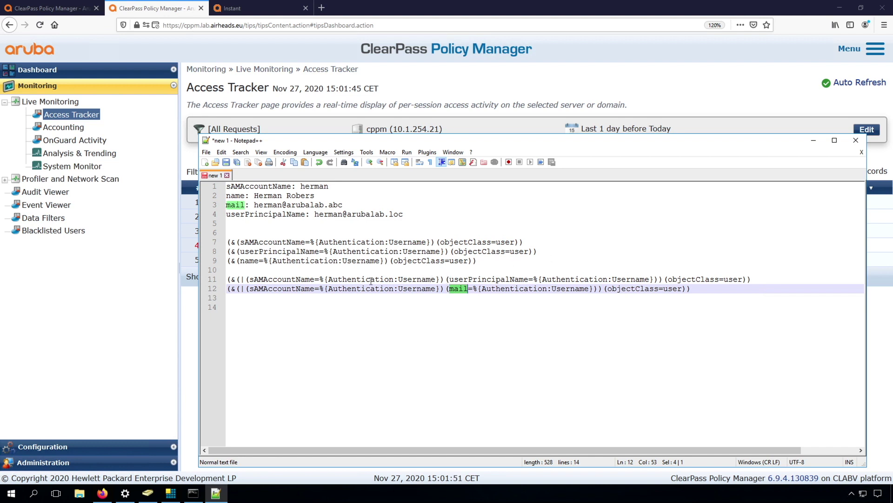
- Select and copy the sAMAccountName-or-userPrincipalName OR query on line 11, then return to Firefox
{"action": "double_click", "coordinate": [289, 280]}
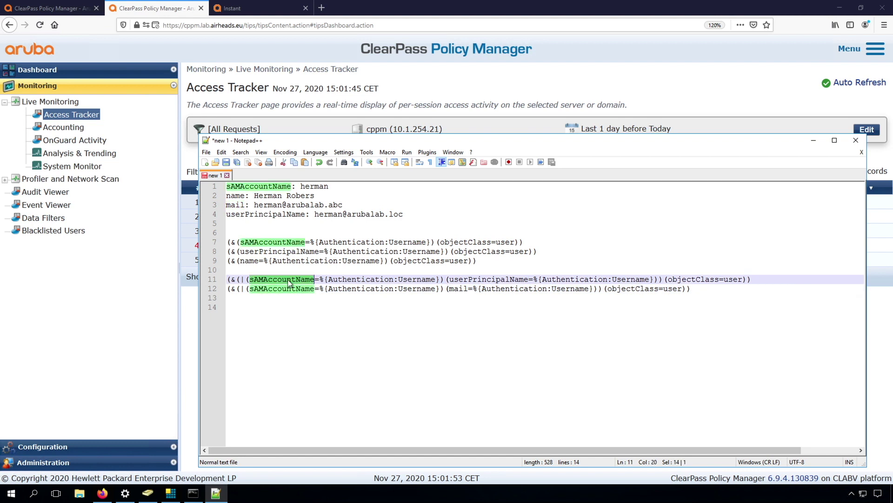
{"action": "double_click", "coordinate": [479, 280]}
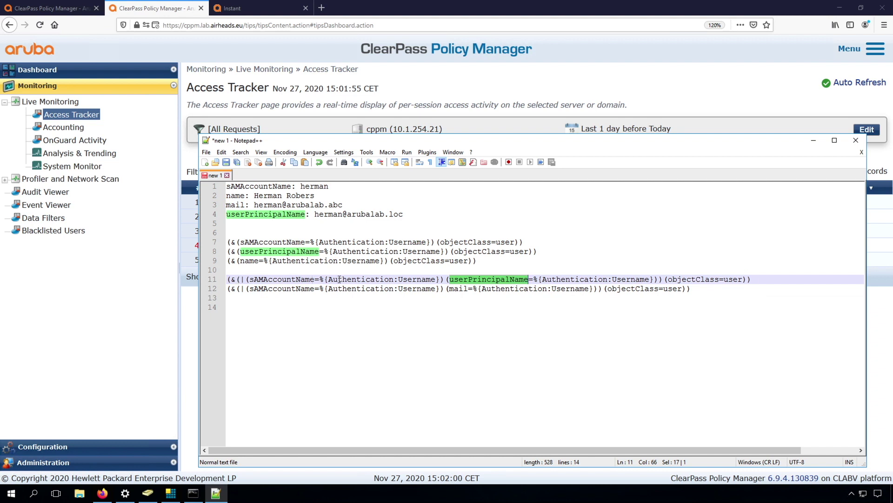
{"action": "left_click", "coordinate": [242, 280]}
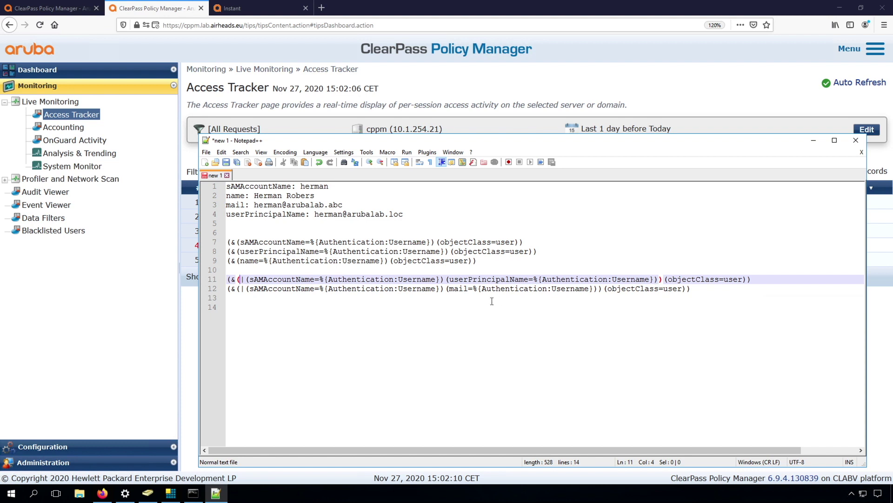
{"action": "left_click", "coordinate": [247, 279]}
{"action": "left_click", "coordinate": [446, 279]}
{"action": "left_click_drag", "start_coordinate": [749, 278], "coordinate": [225, 281]}
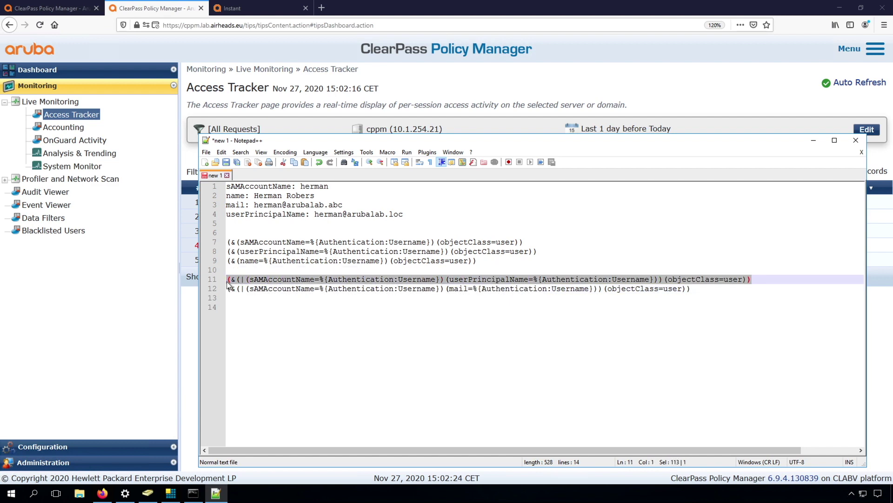
{"action": "key", "text": "alt+Tab"}
- Replace the Authentication filter with the pasted OR query and save the AD-arubalab.loc-UPN source
{"action": "key", "text": "ctrl+Page_Up"}
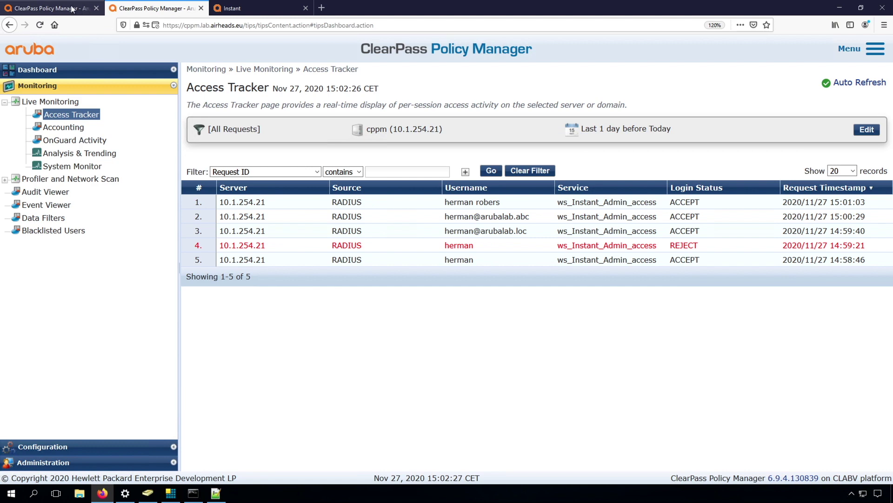
{"action": "left_click", "coordinate": [295, 261]}
{"action": "left_click", "coordinate": [351, 106]}
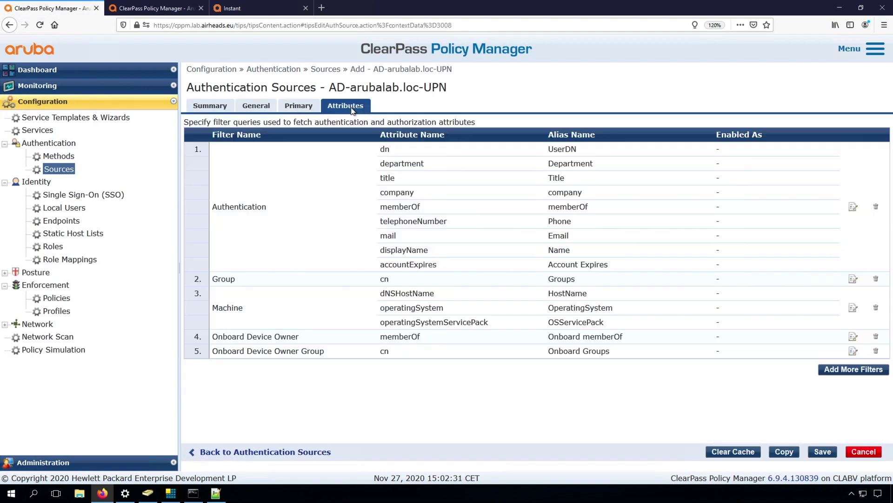
{"action": "left_click", "coordinate": [853, 207]}
{"action": "double_click", "coordinate": [592, 177]}
{"action": "key", "text": "ctrl+a"}
{"action": "type", "text": "(&(|(sAMAccountName=%{Authentication:Username})(userPrincipalName=%{Authentication:Username}))(objectClass=user))"}
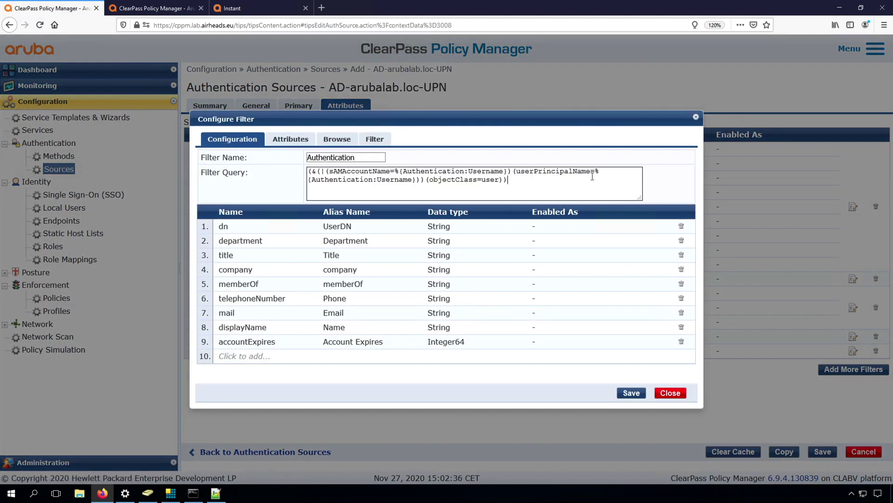
{"action": "left_click", "coordinate": [631, 393]}
{"action": "left_click", "coordinate": [824, 452]}
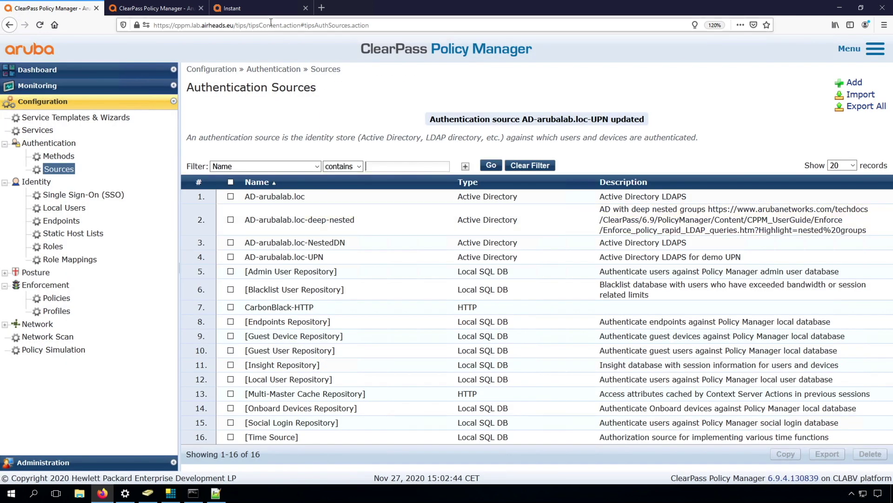
- Log out of Instant and log back in with the short username
{"action": "left_click", "coordinate": [266, 9]}
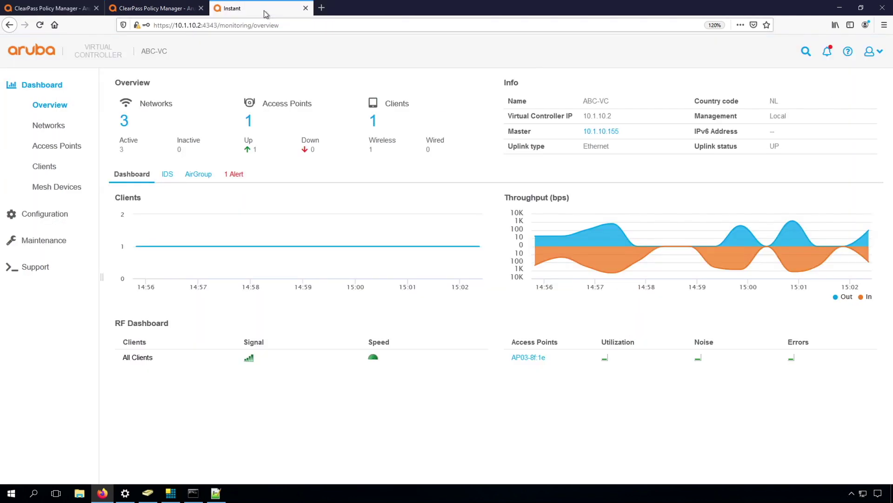
{"action": "left_click", "coordinate": [871, 52]}
{"action": "left_click", "coordinate": [833, 121]}
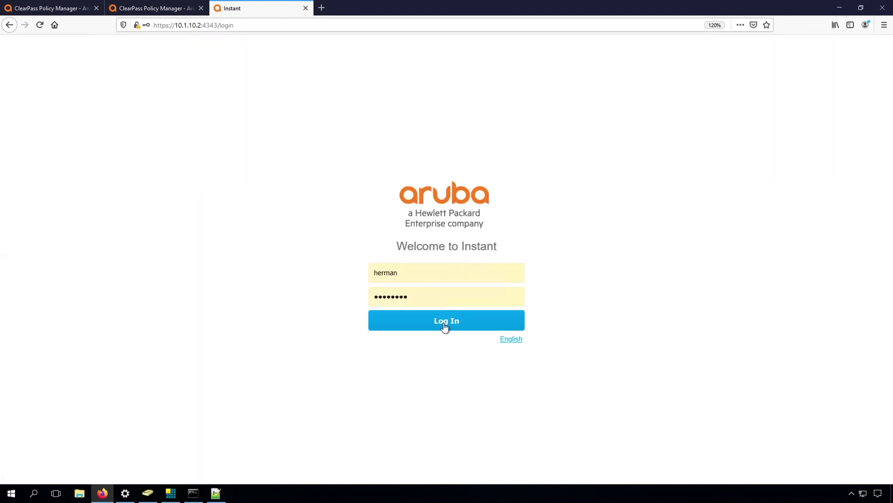
{"action": "left_click", "coordinate": [445, 324]}
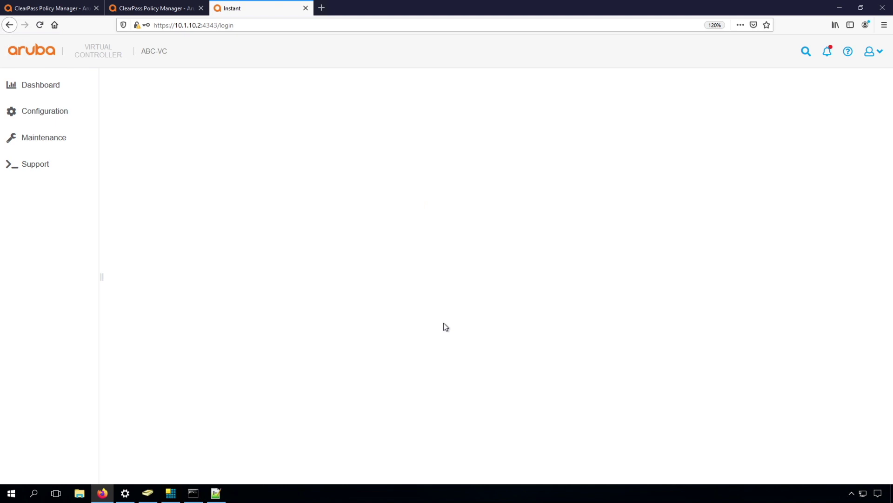
{"action": "left_click", "coordinate": [872, 52]}
{"action": "left_click", "coordinate": [833, 121]}
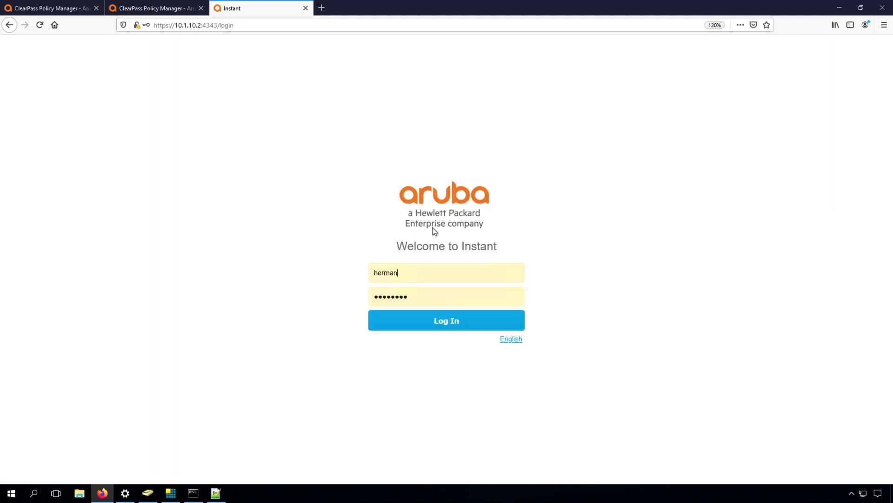
{"action": "left_click", "coordinate": [416, 273]}
{"action": "type", "text": "@"}
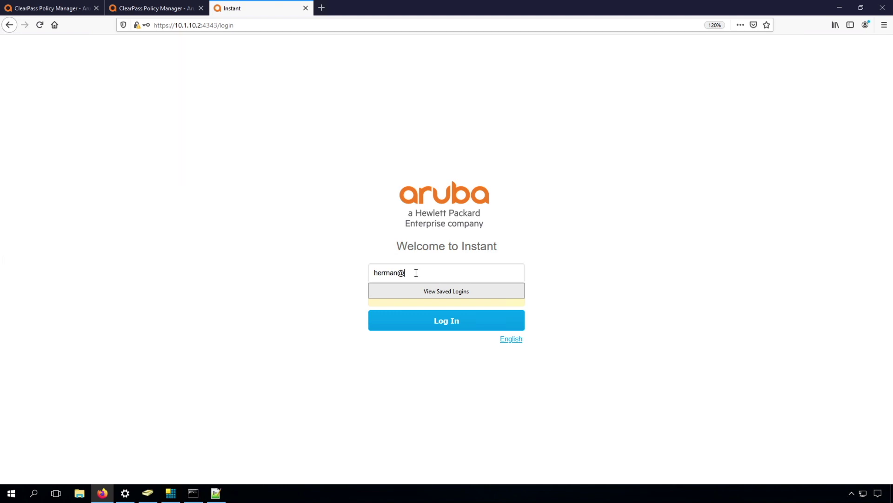
{"action": "type", "text": "arubalab.local"}
{"action": "left_click", "coordinate": [444, 325]}
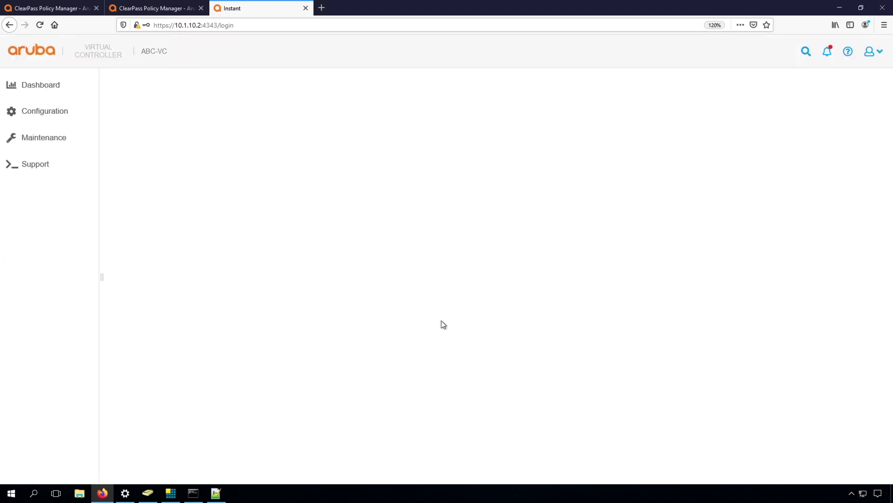
{"action": "left_click", "coordinate": [148, 8]}
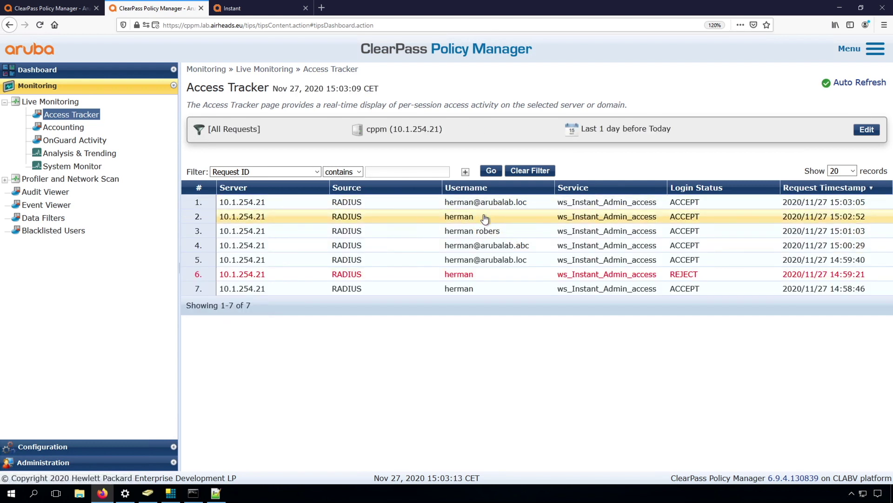
- Open the AD-arubalab.loc-UPN source summary from the ClearPass configuration tab
{"action": "left_click", "coordinate": [54, 10]}
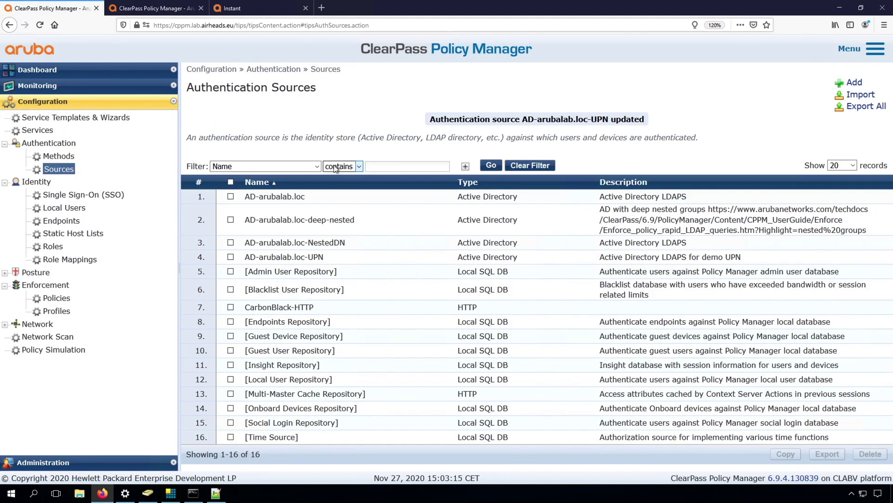
{"action": "left_click", "coordinate": [286, 256]}
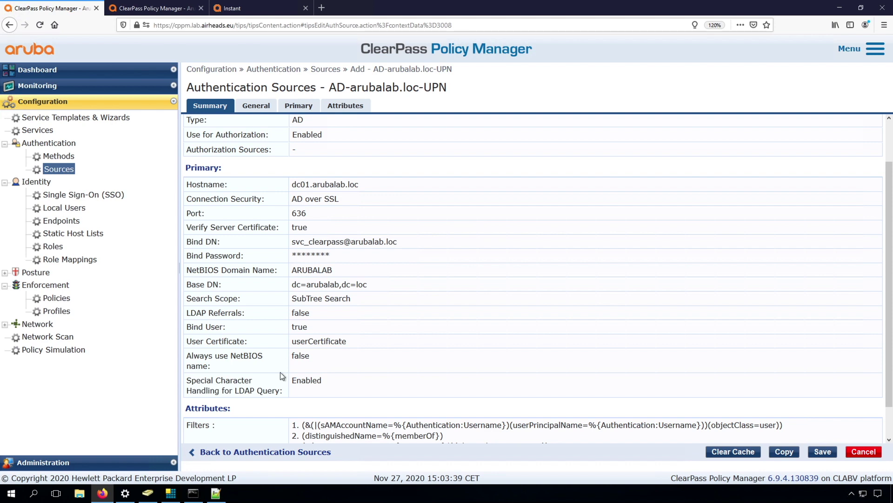
- Bring the Notepad++ notes forward and highlight mail in the line 12 variant query
{"action": "left_click", "coordinate": [214, 494]}
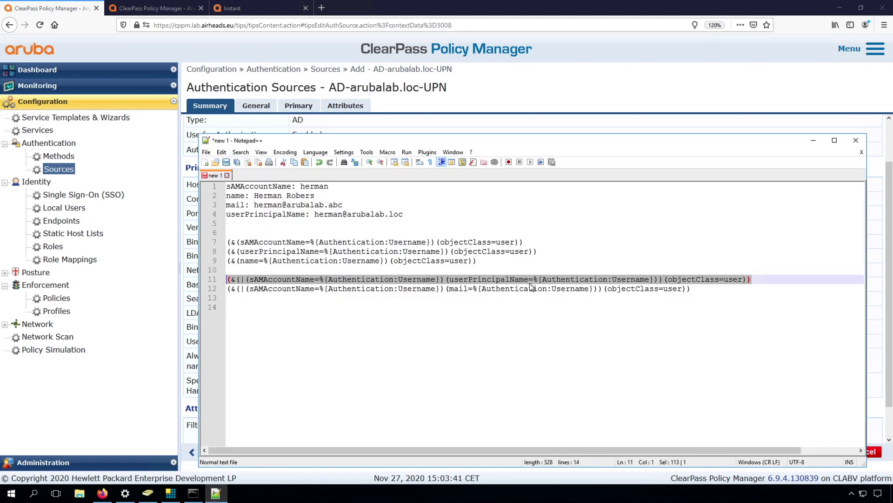
{"action": "double_click", "coordinate": [458, 289]}
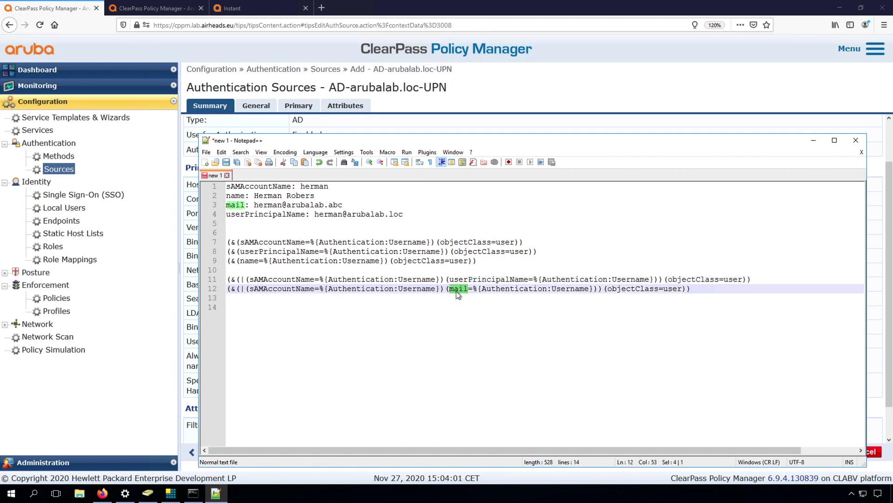